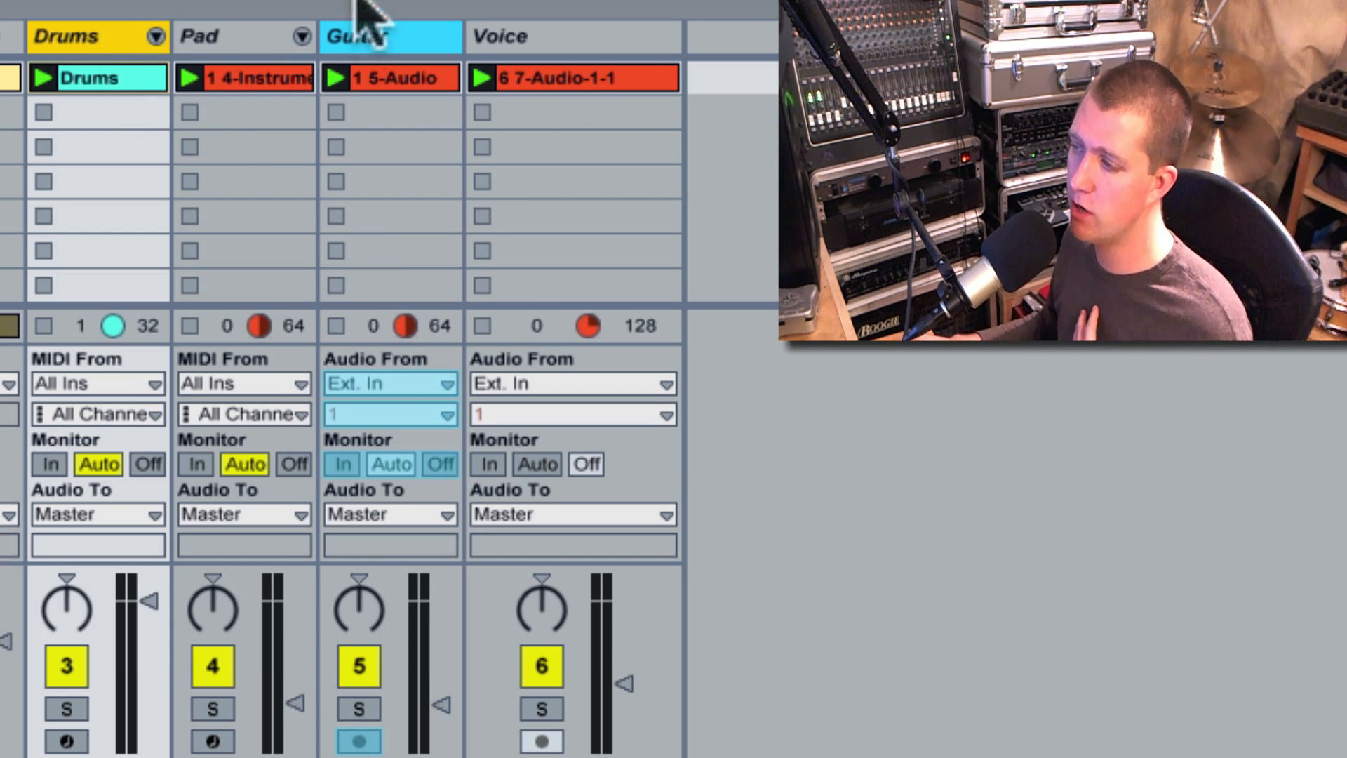
Mute the Voice track and group the Drums, Pad and Guitar tracks together
left_click(3, 753)
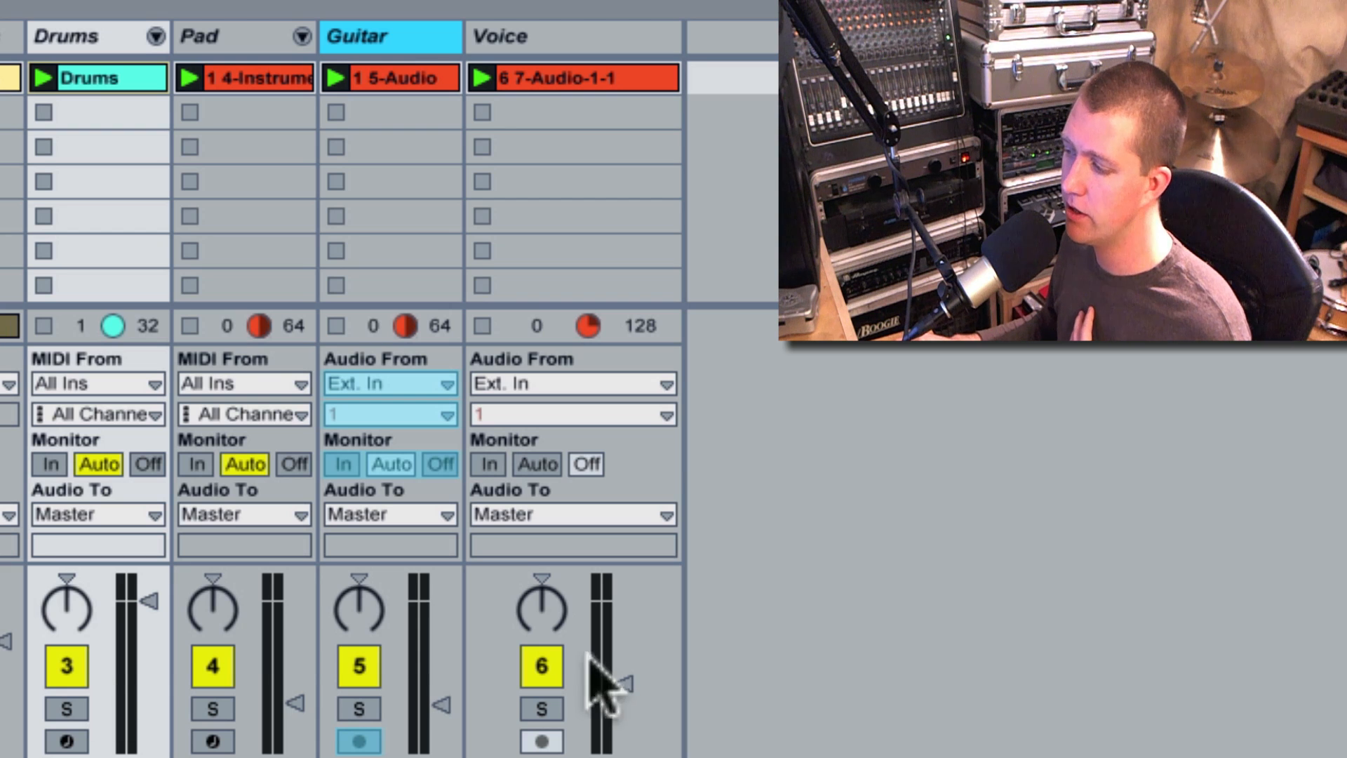
left_click(537, 667)
left_click(116, 38)
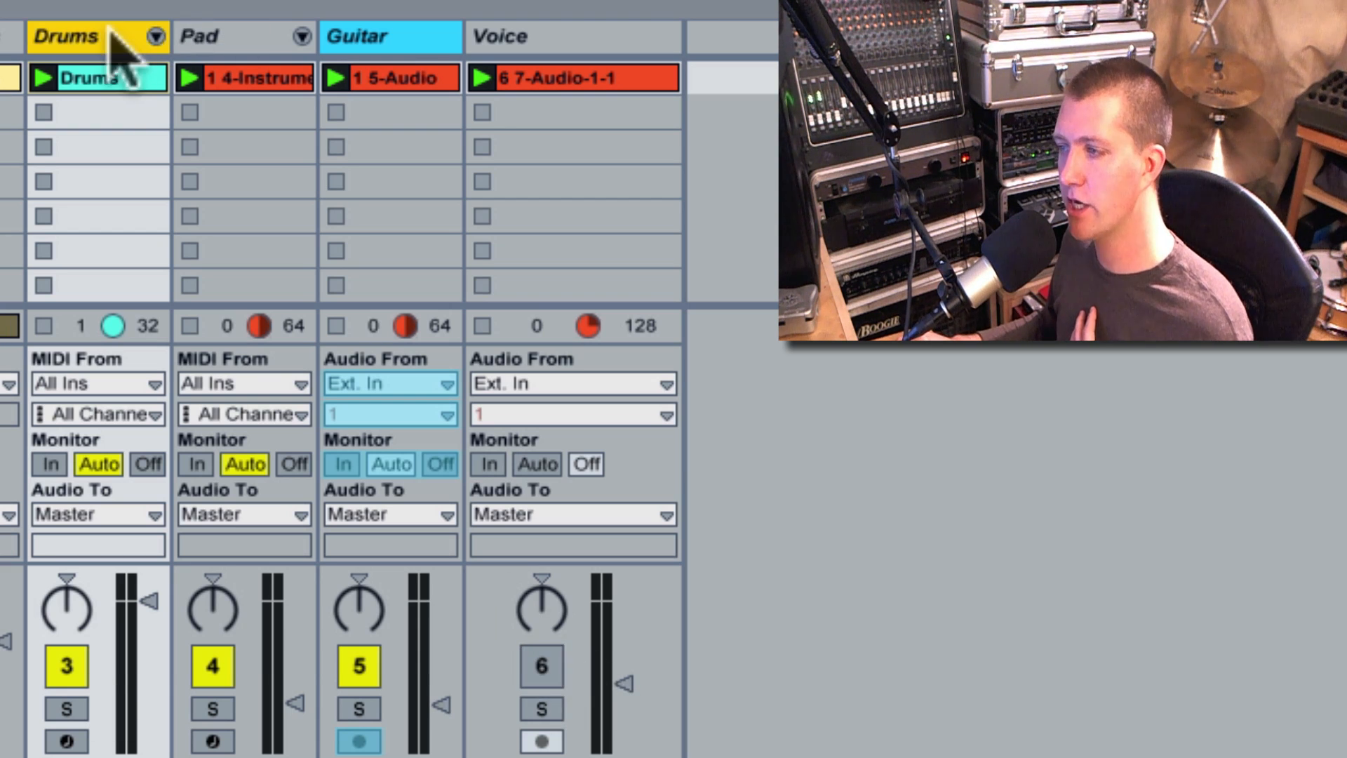
left_click(410, 39, "shift")
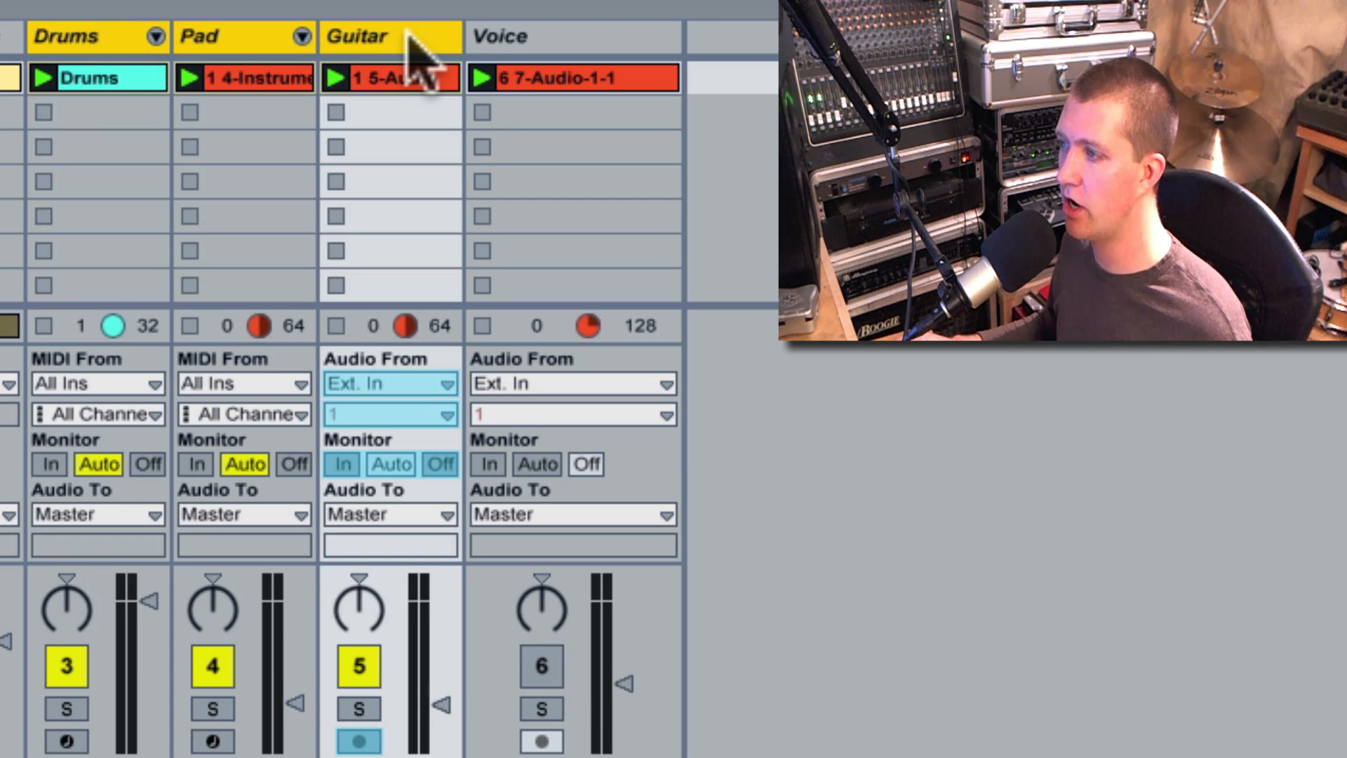
right_click(56, 33)
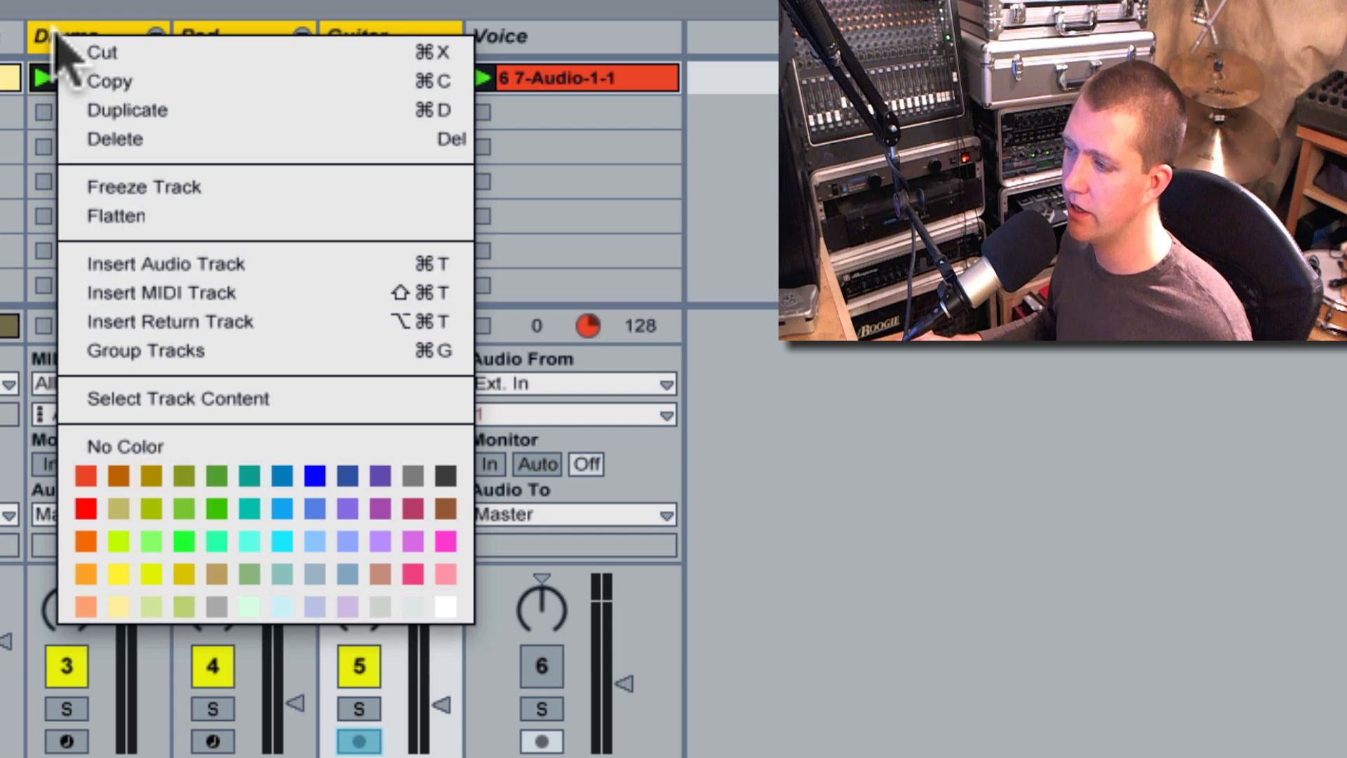
left_click(288, 349)
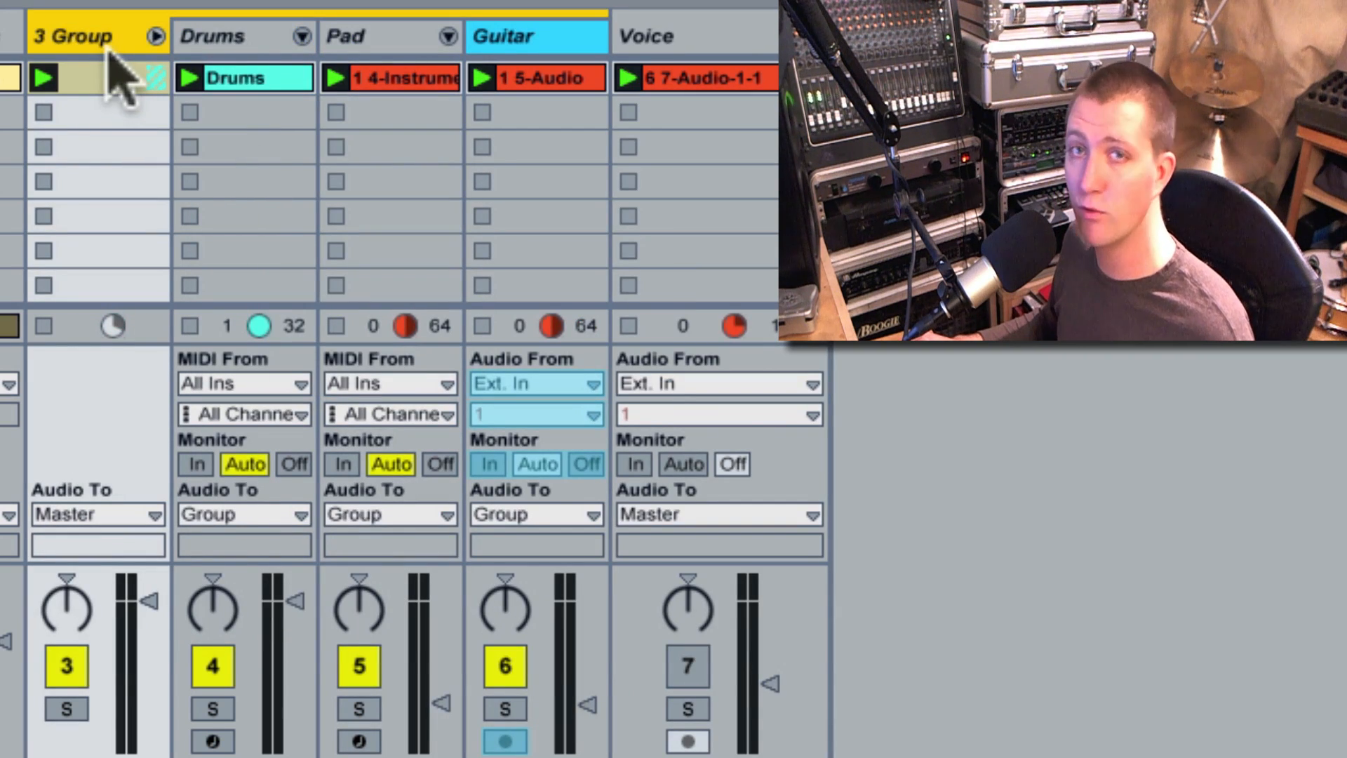
Rename the new group track as "Drums +"
right_click(105, 39)
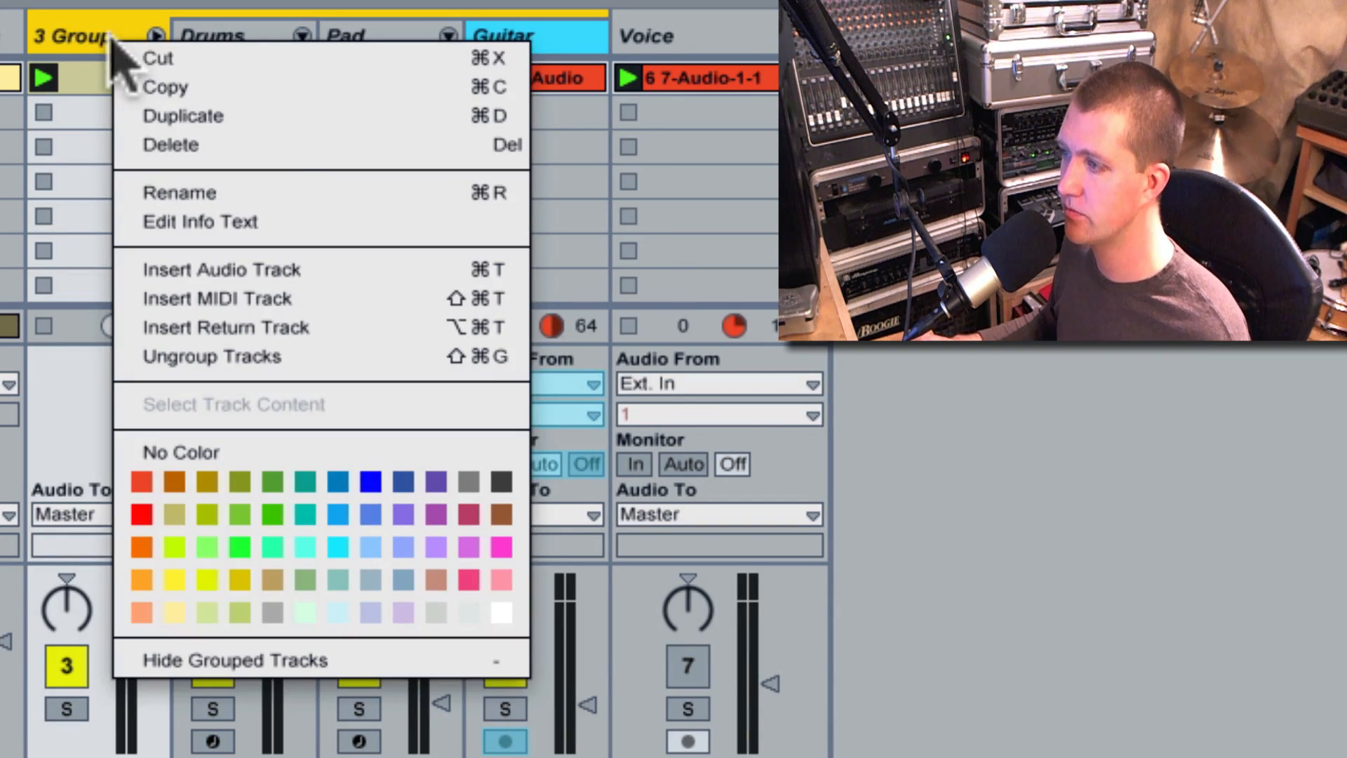
left_click(277, 187)
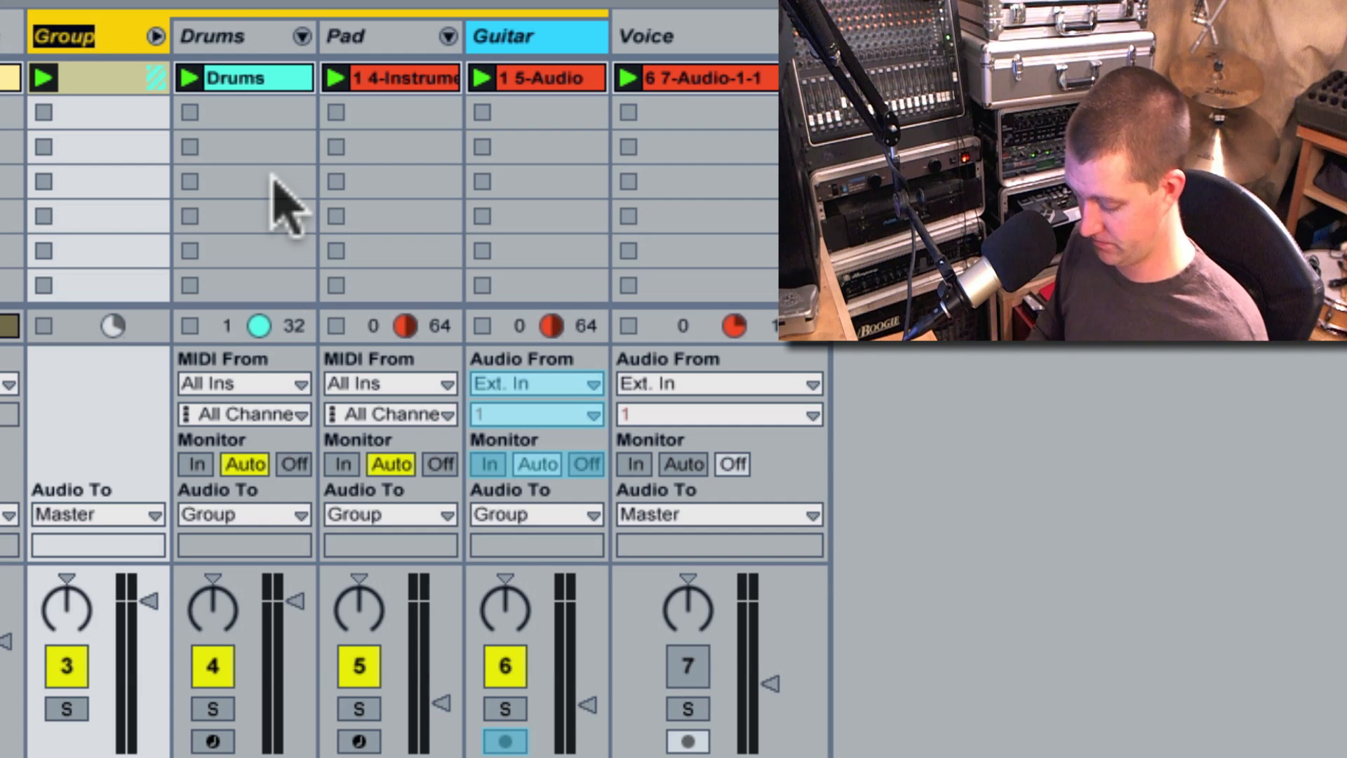
type("Drums +")
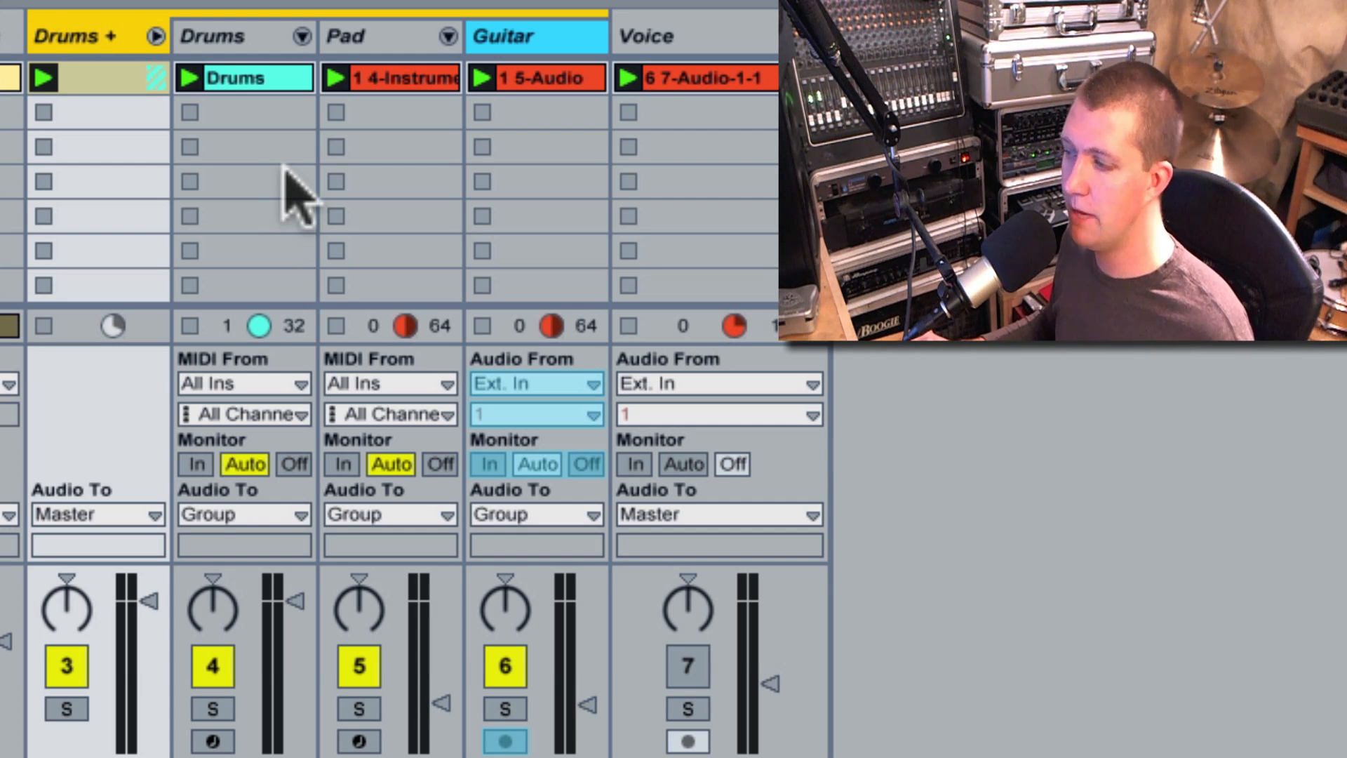
Go through the Drums, Pad and Guitar tracks inside the group one by one
left_click(236, 74)
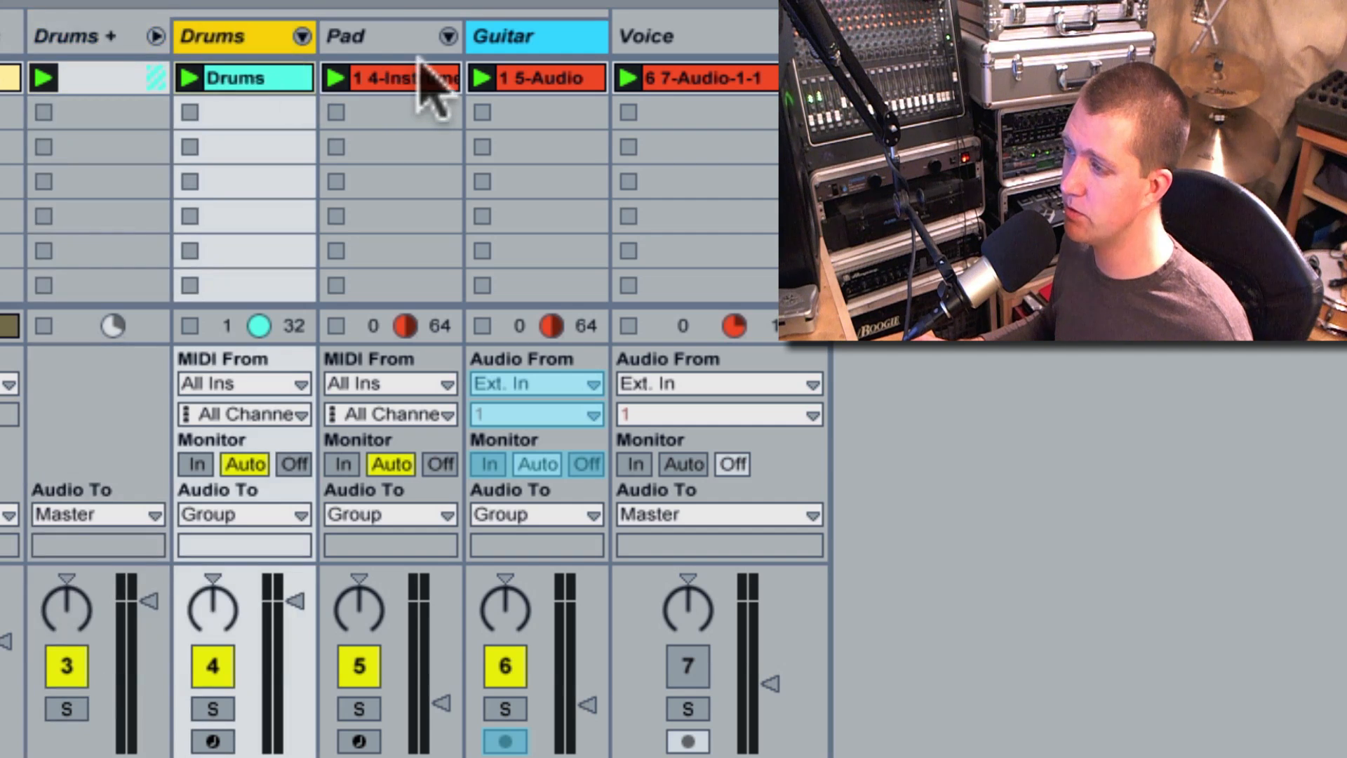
left_click(415, 44)
left_click(532, 53)
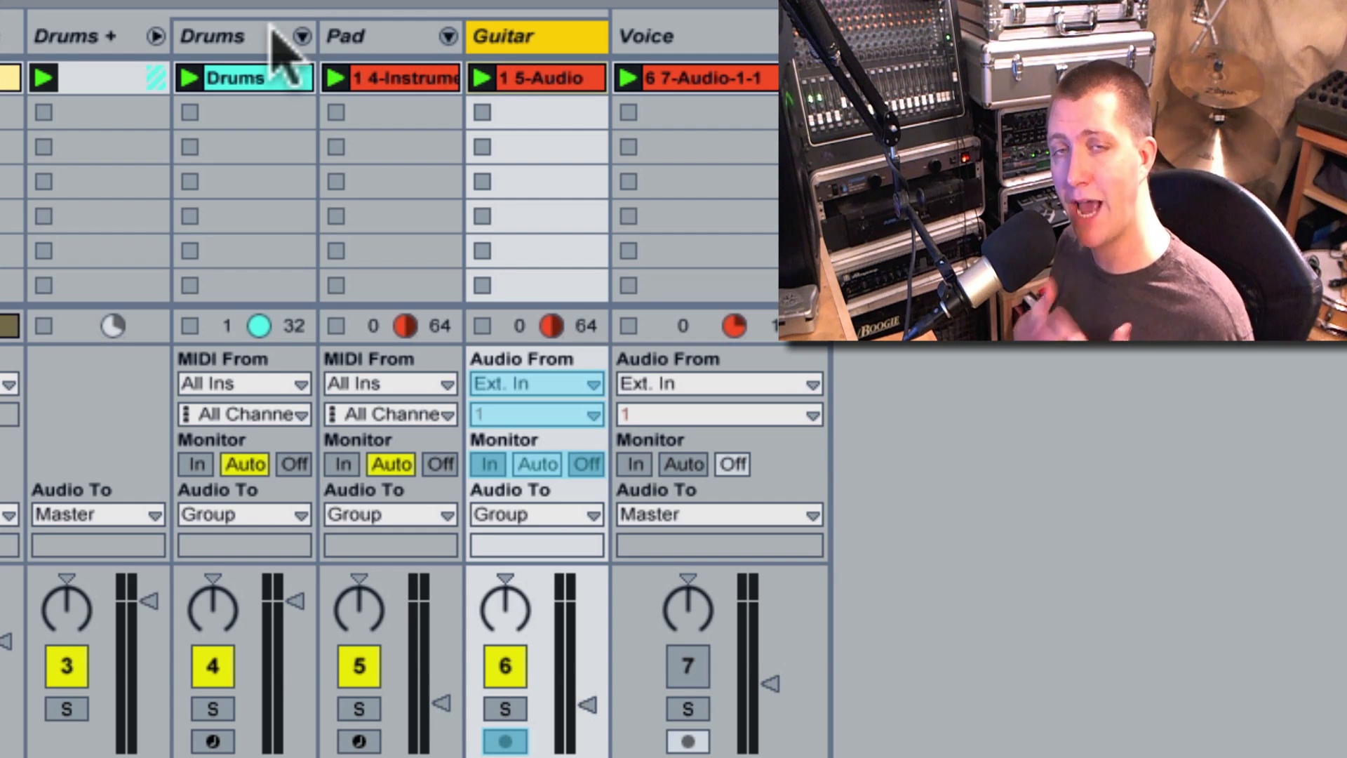
Add the Multiband Dynamics effect to the Drums + group track and hide the browser
left_click(73, 32)
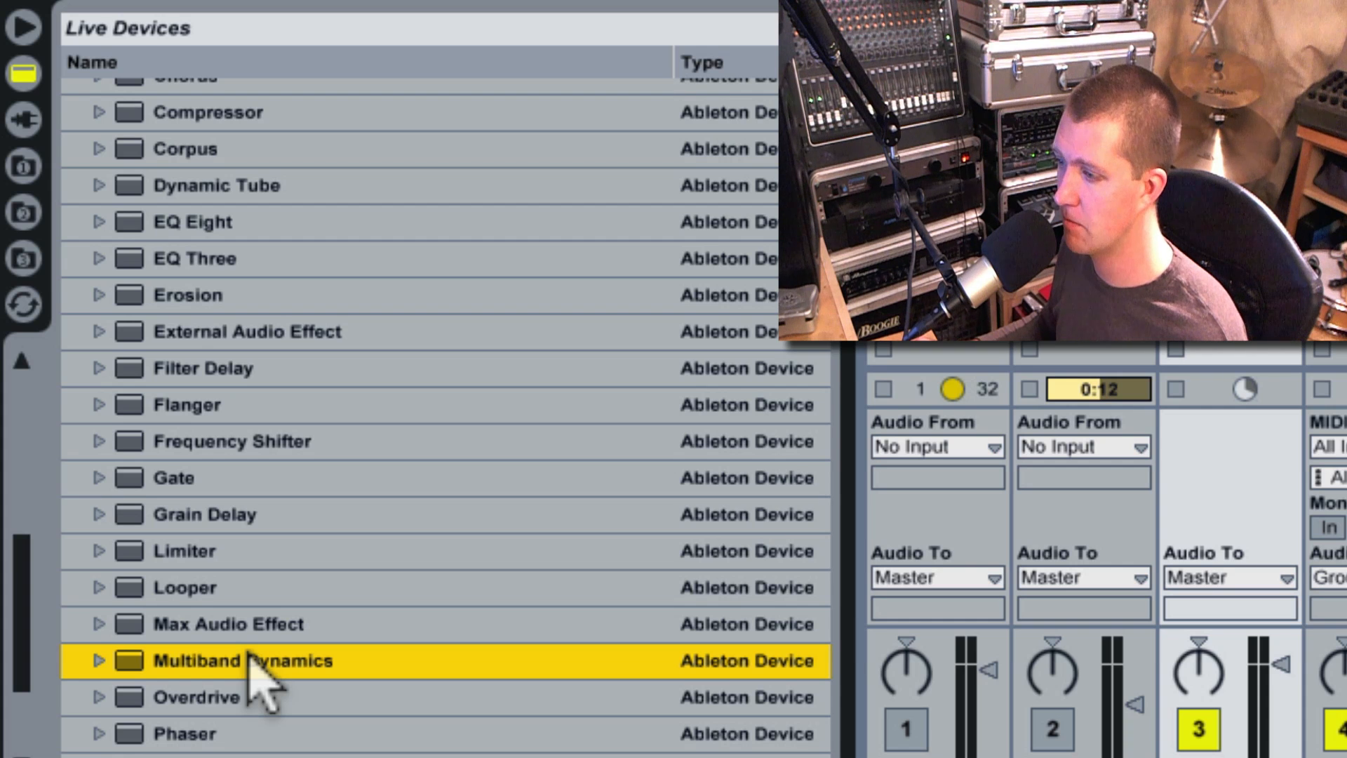
left_click_drag(853, 618, 351, 568)
left_click_drag(276, 658, 699, 98)
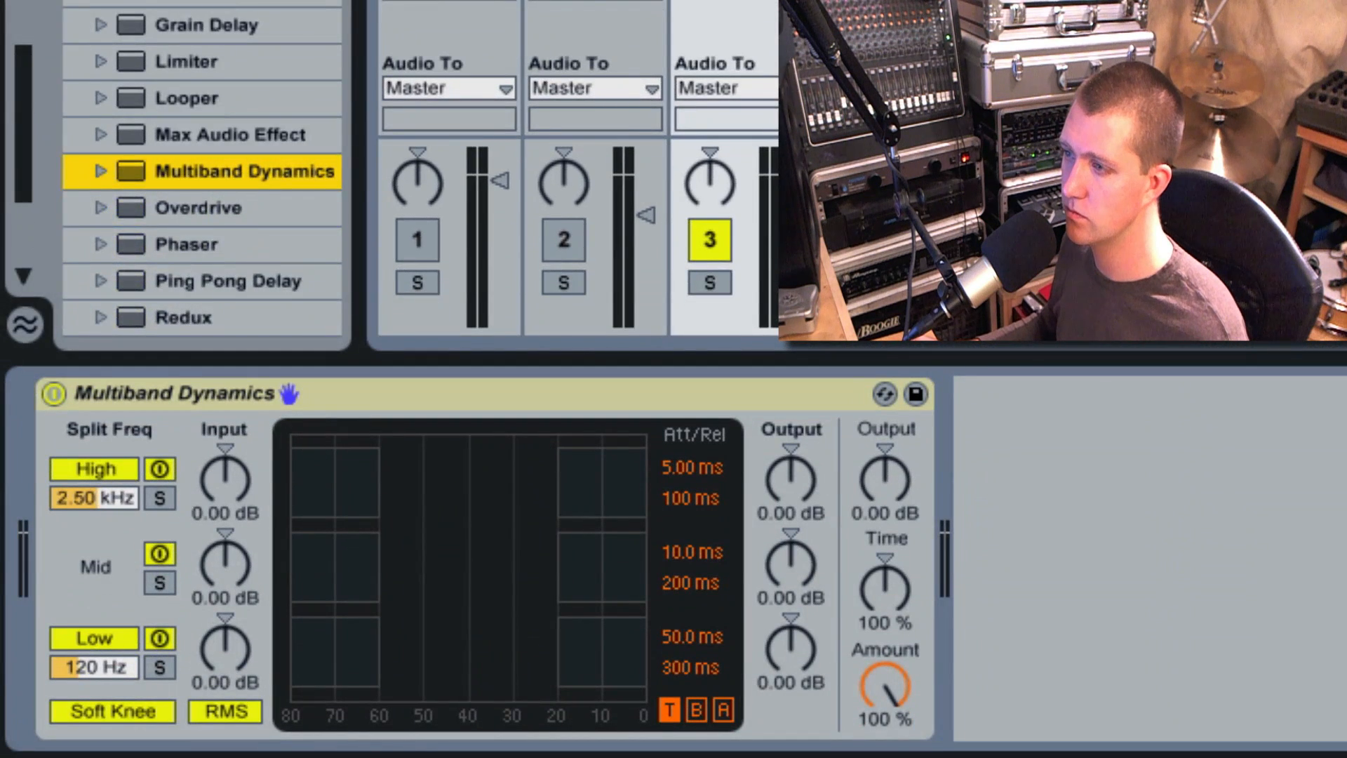
key("alt+super+b")
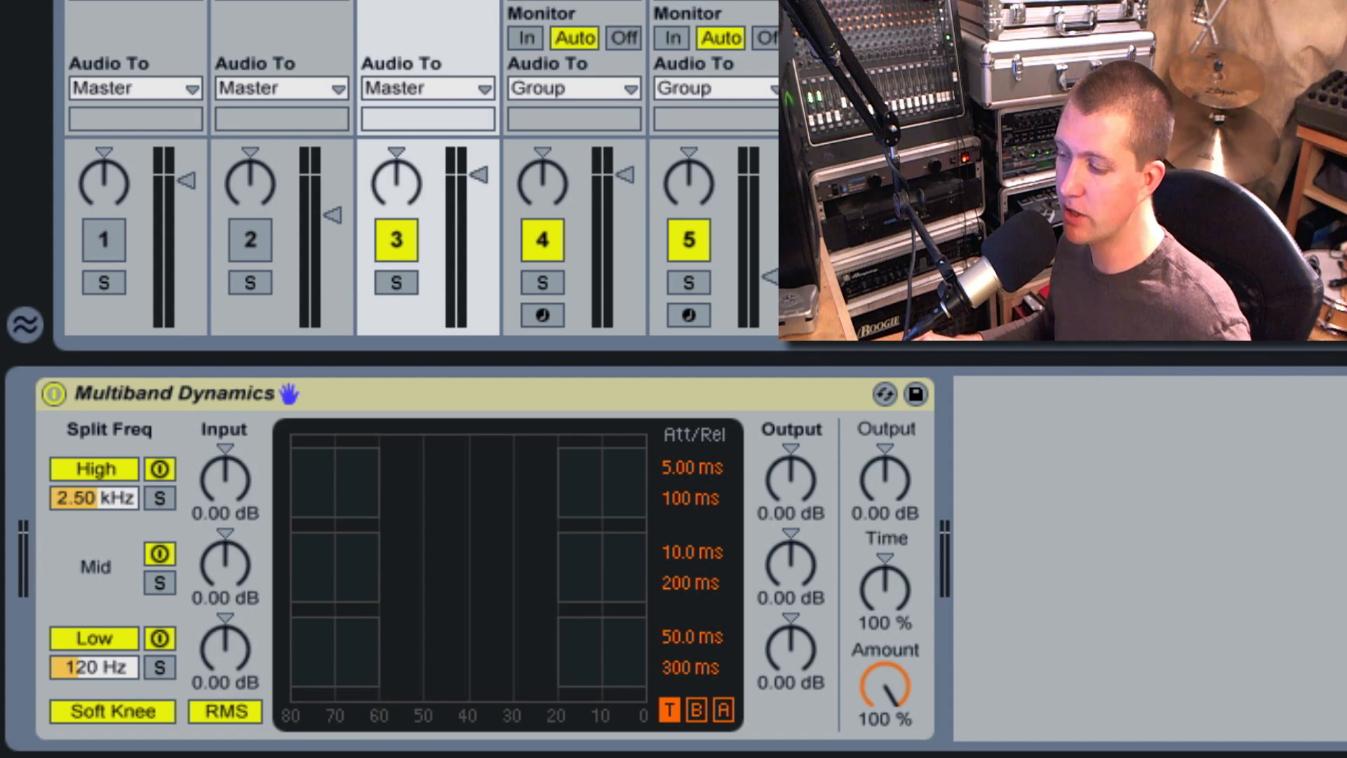
Set the Low band's lower threshold to about -50 dB and upper threshold to about -31 dB, adjusting the ratio of both ranges
left_click_drag(374, 661, 341, 680)
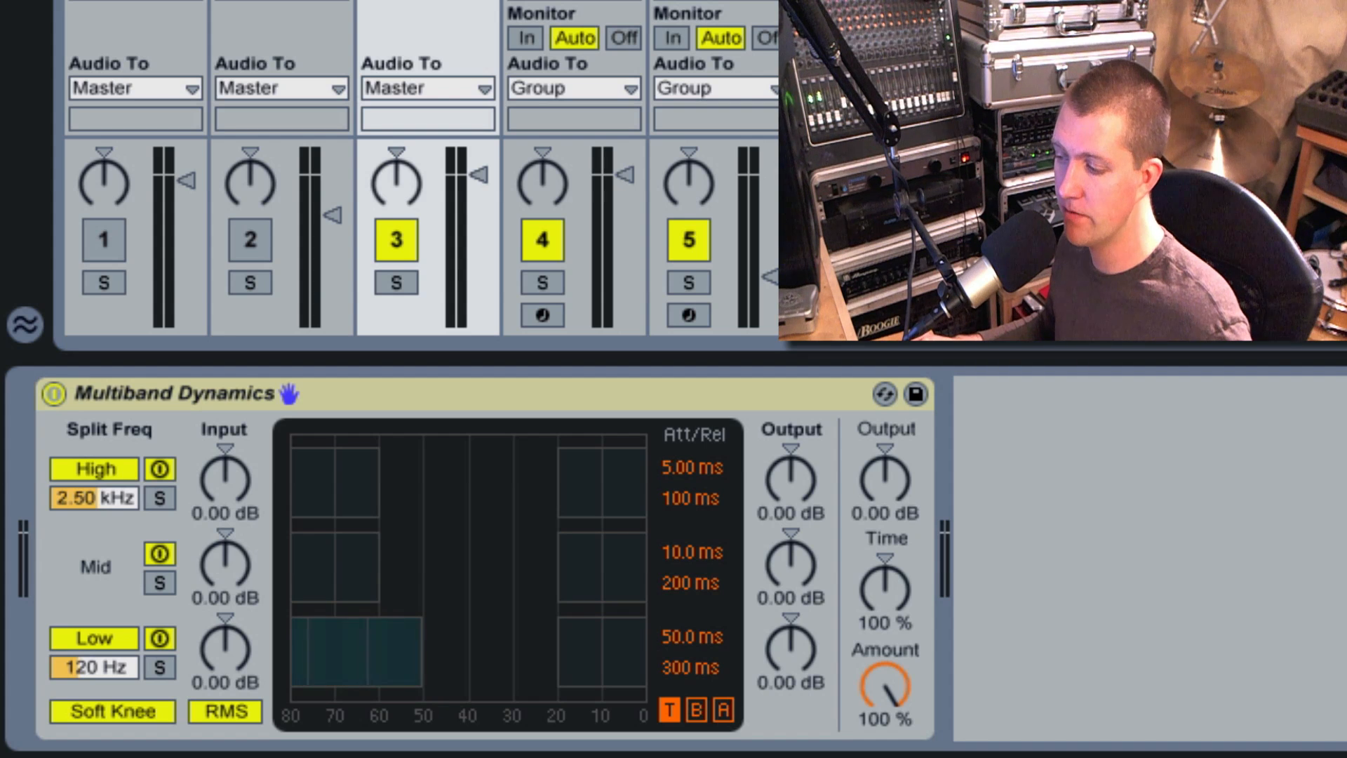
left_click_drag(565, 662, 507, 662)
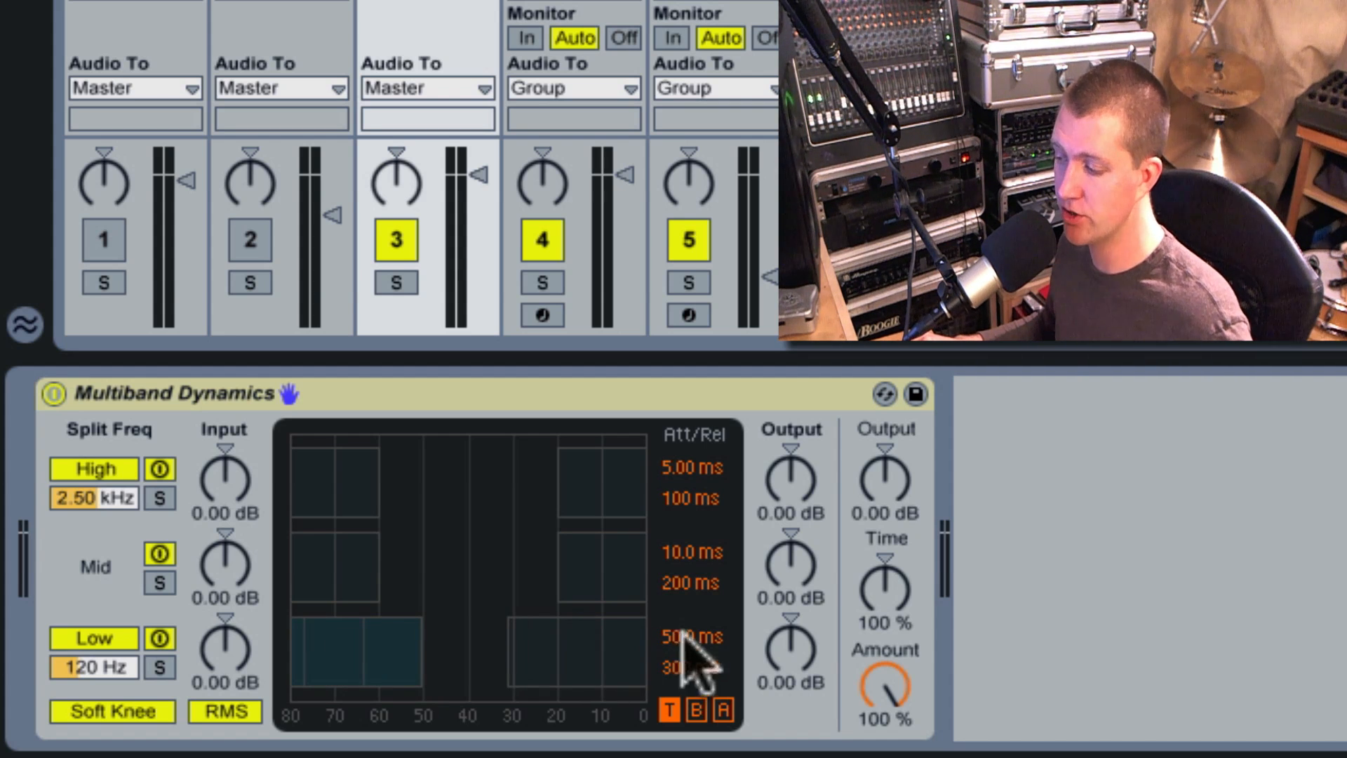
mouse_move(600, 663)
left_mouse_down()
mouse_move(600, 652)
mouse_move(600, 682)
left_mouse_up()
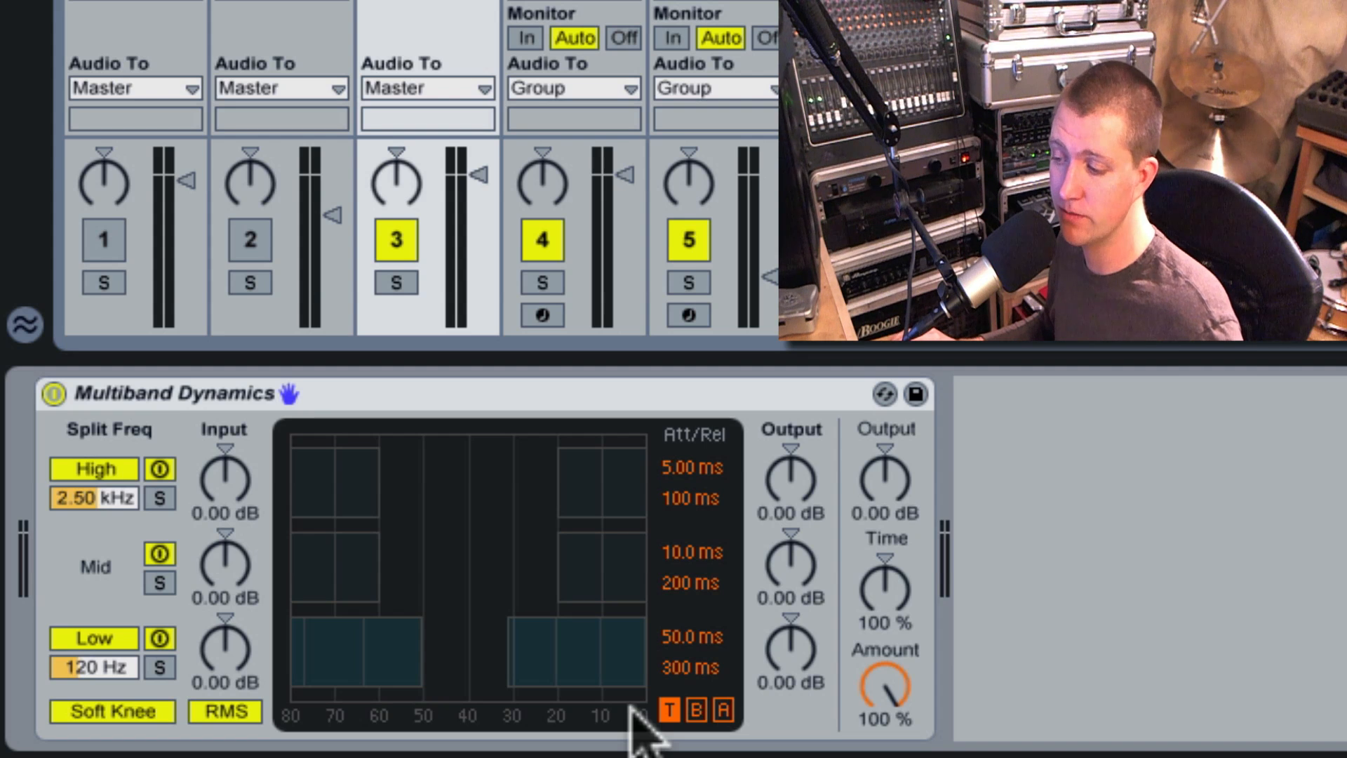
Turn off the Low and High bands in Multiband Dynamics so that only the Mid band processes the signal
left_click(70, 638)
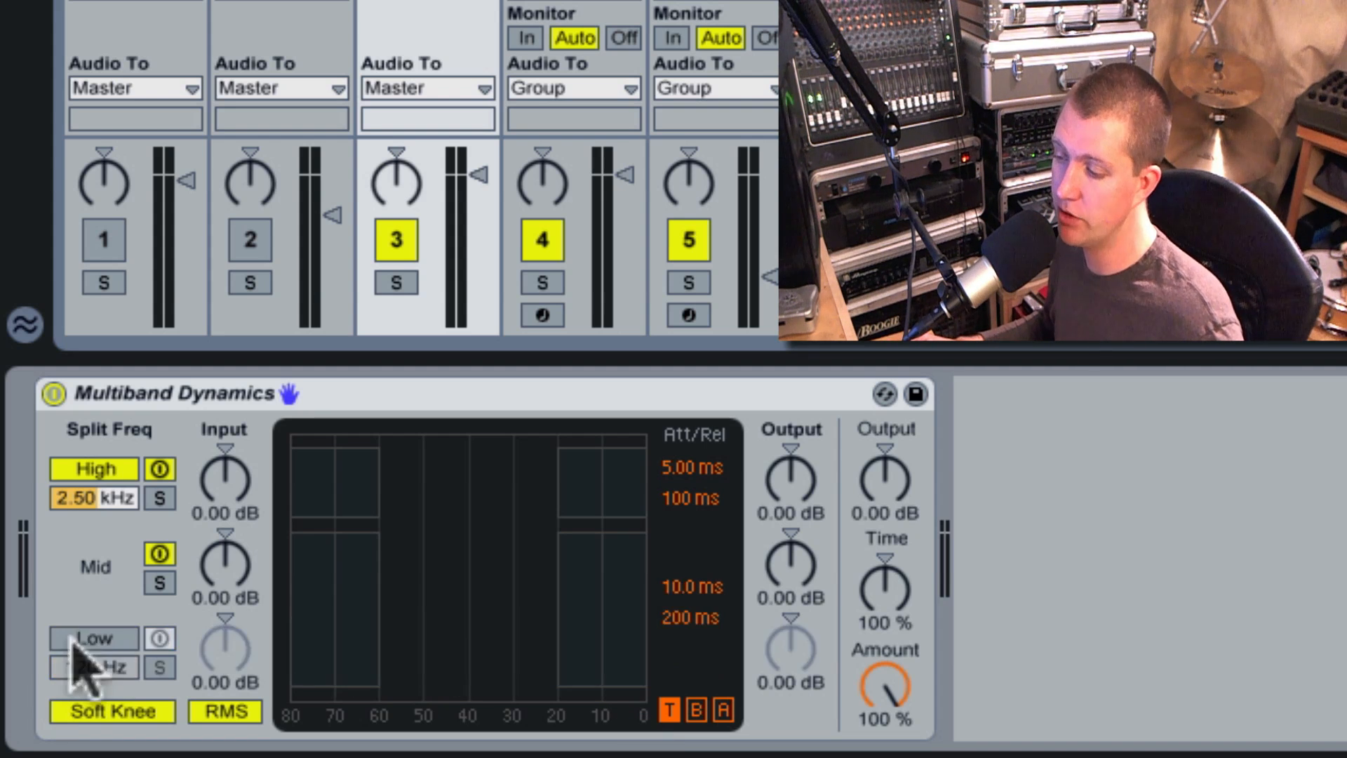
left_click(87, 470)
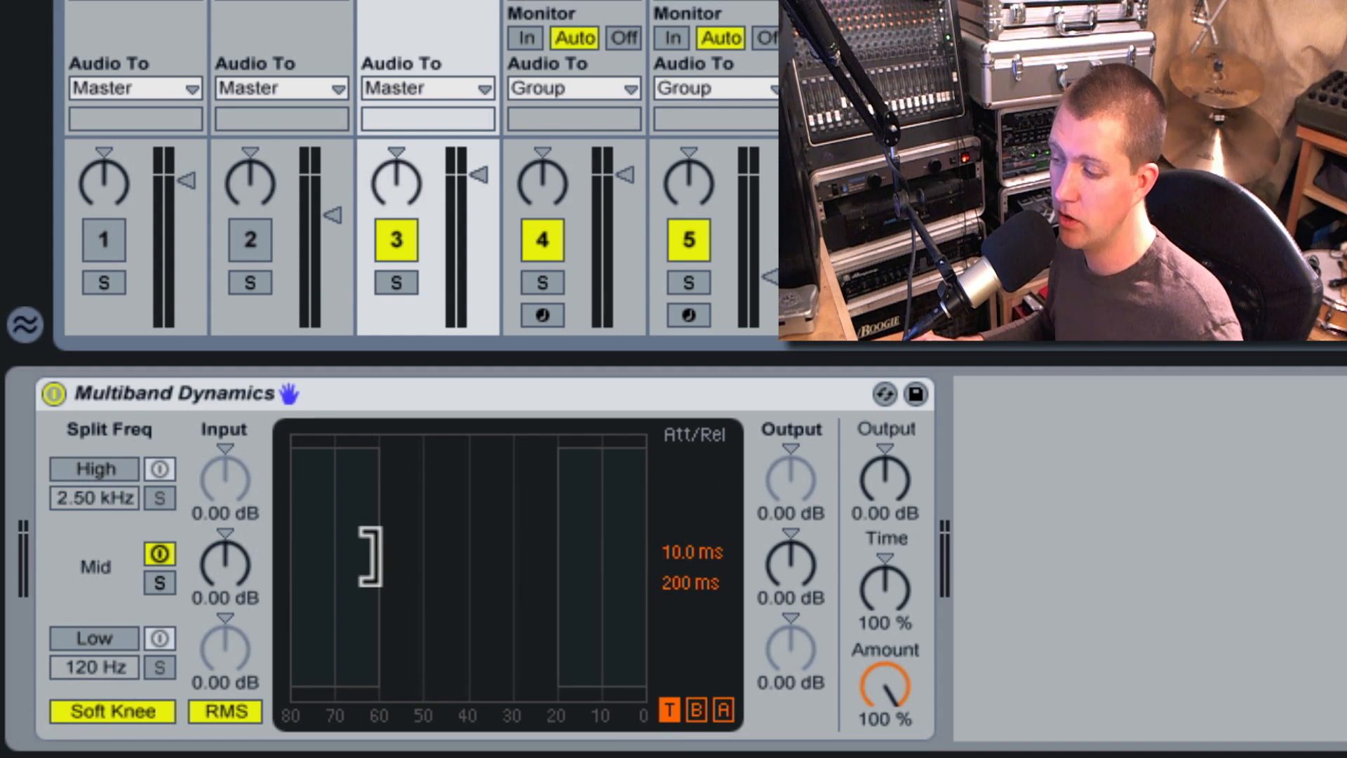
Try downward compression on the Mid band with the lower range cleared and the upper threshold at about -41 dB
left_click_drag(367, 550, 291, 550)
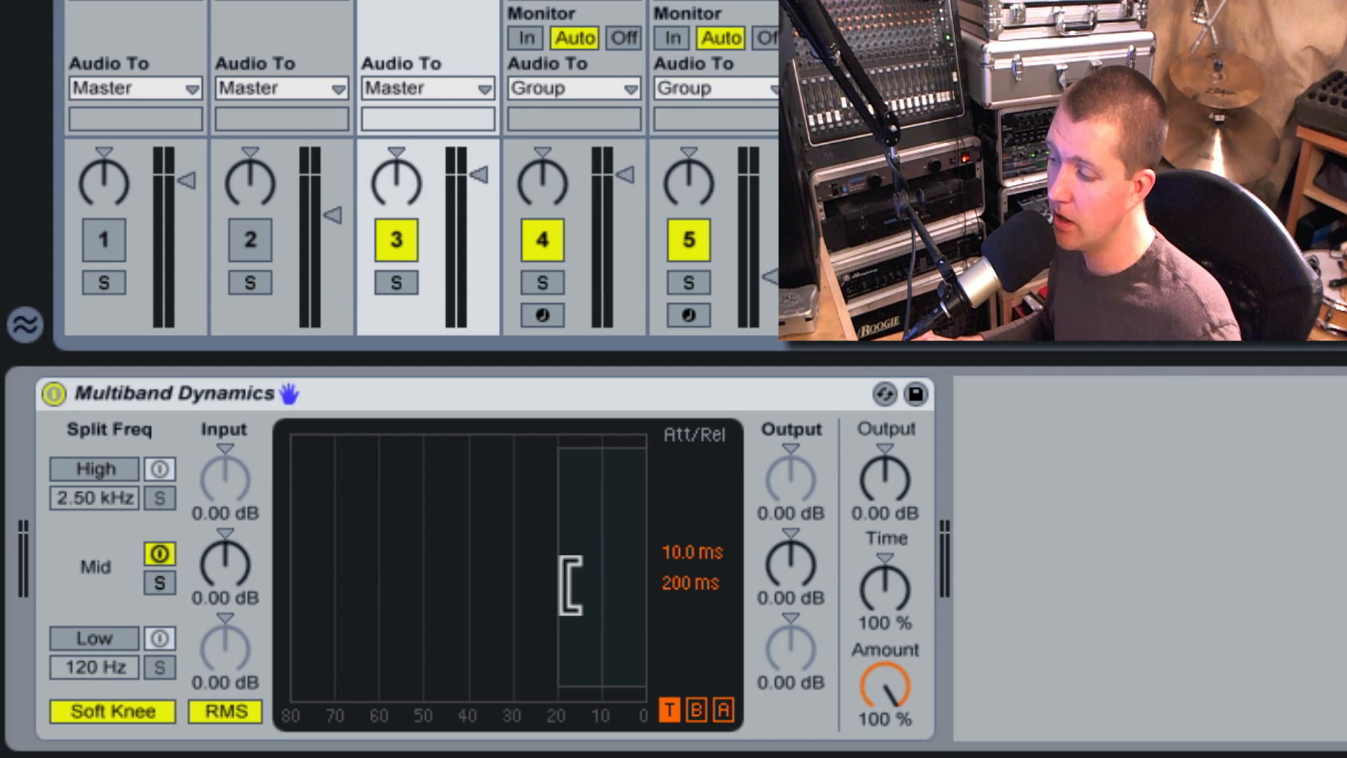
mouse_move(564, 580)
left_mouse_down()
mouse_move(407, 581)
mouse_move(518, 580)
mouse_move(463, 581)
left_mouse_up()
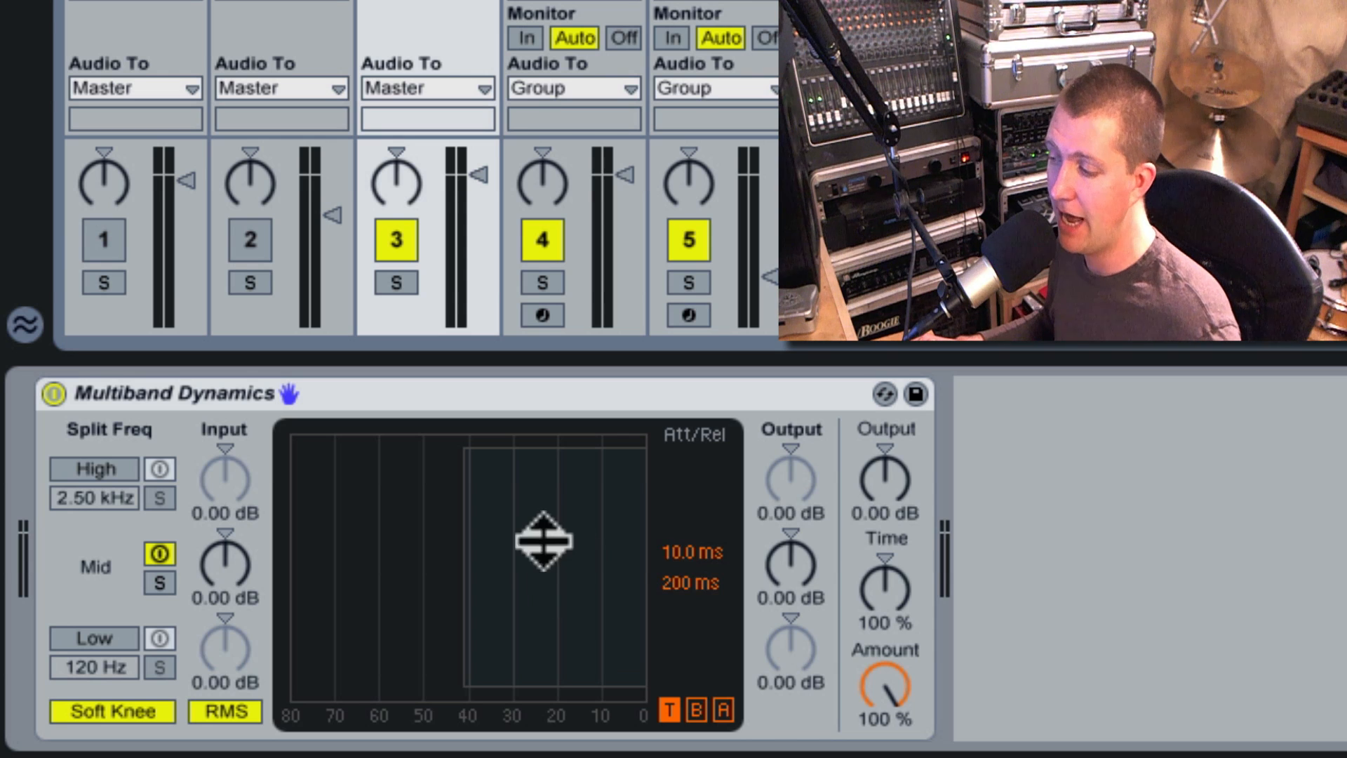
mouse_move(534, 528)
left_mouse_down()
mouse_move(535, 491)
mouse_move(528, 531)
left_mouse_up()
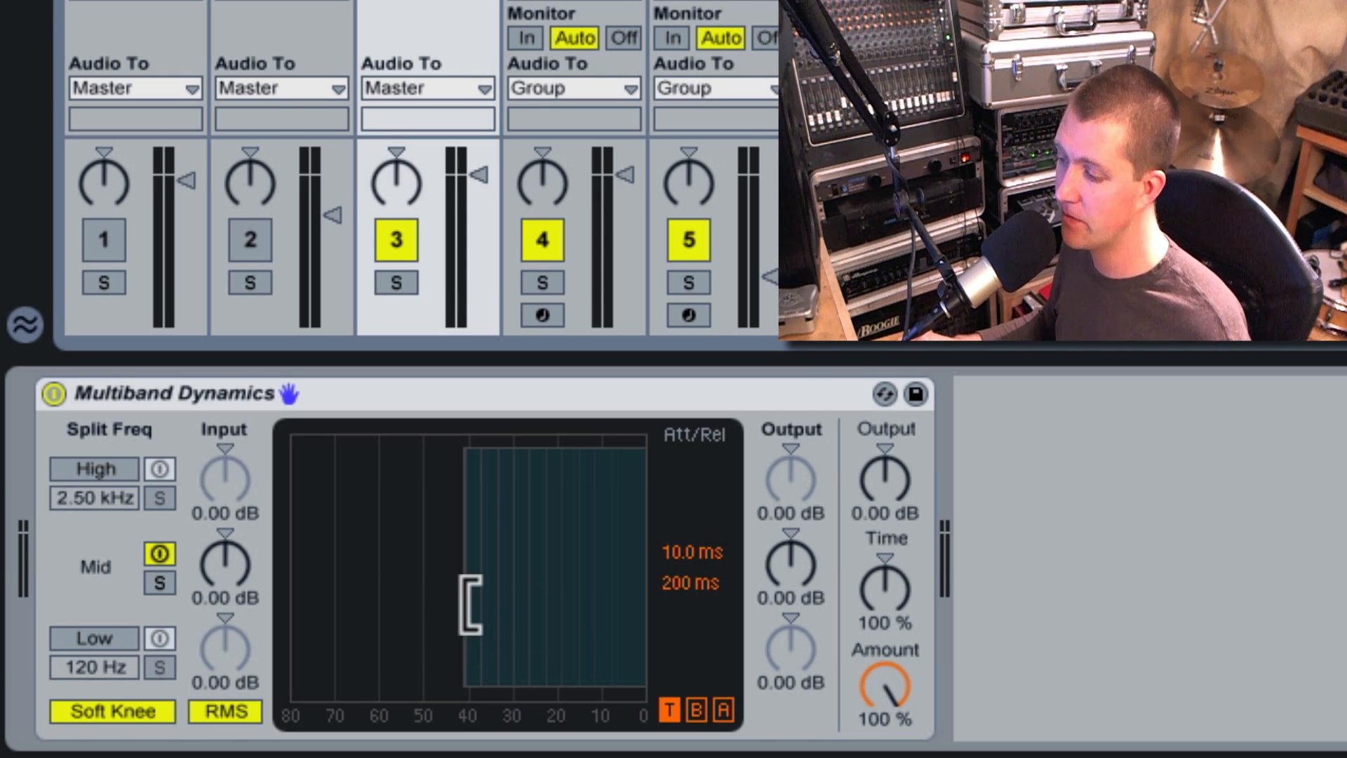
Switch the Mid band to upward compression by clearing its upper range and setting the lower threshold to about -22 dB
left_click_drag(466, 602, 646, 602)
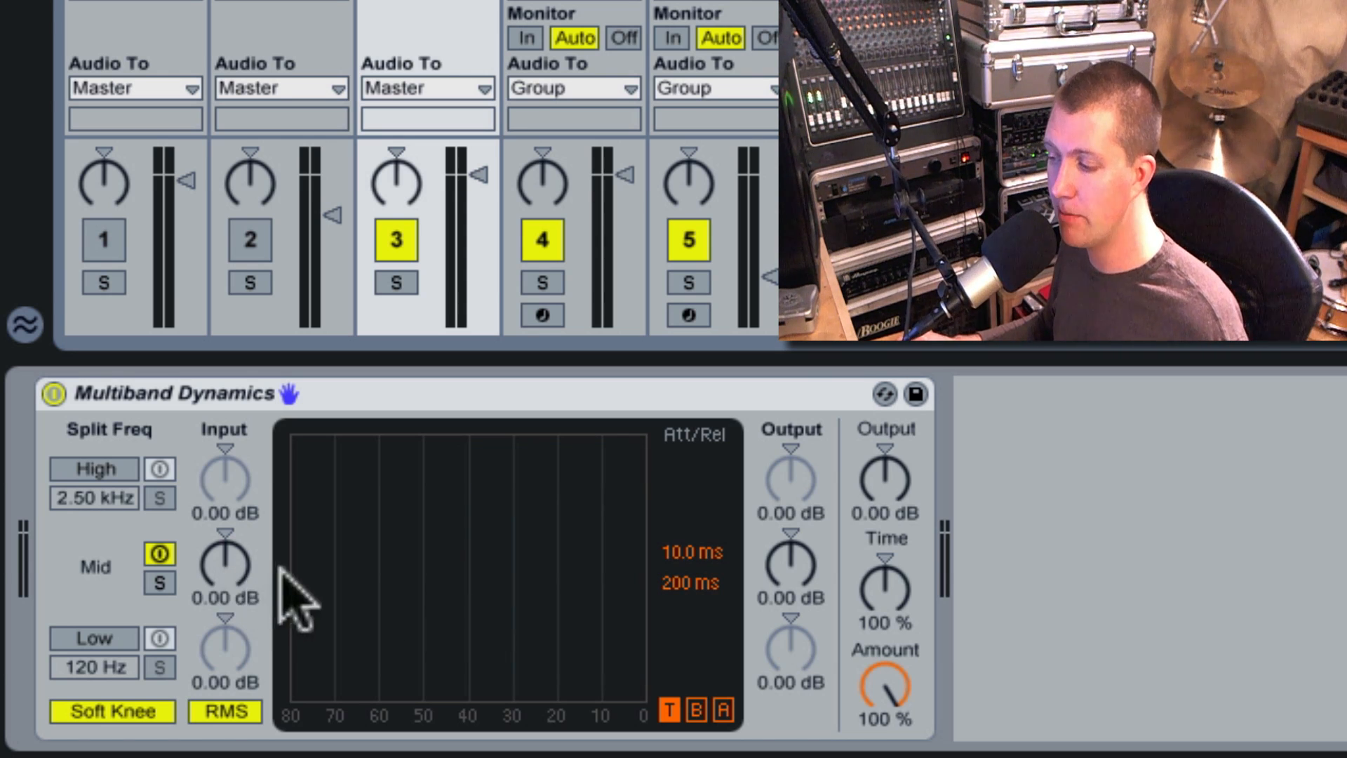
left_click_drag(286, 580, 551, 580)
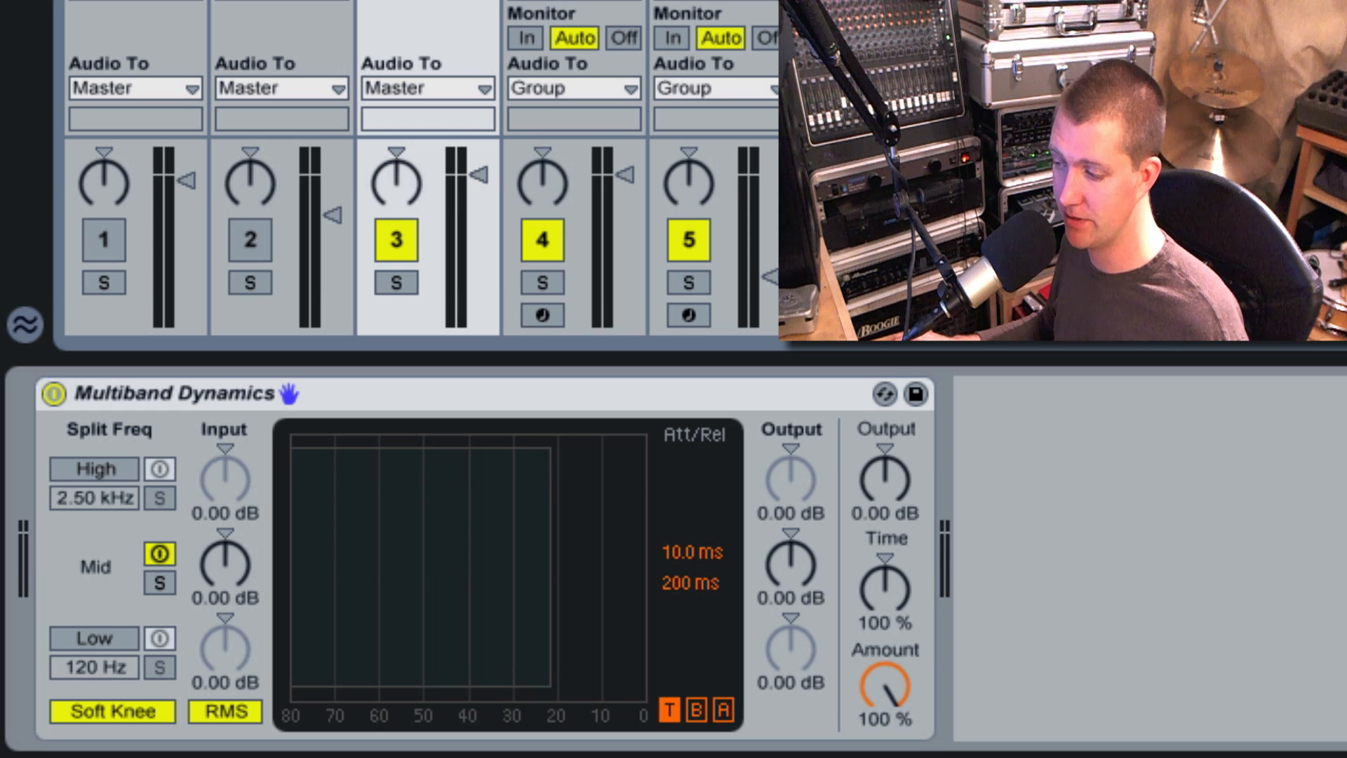
left_click_drag(334, 565, 334, 566)
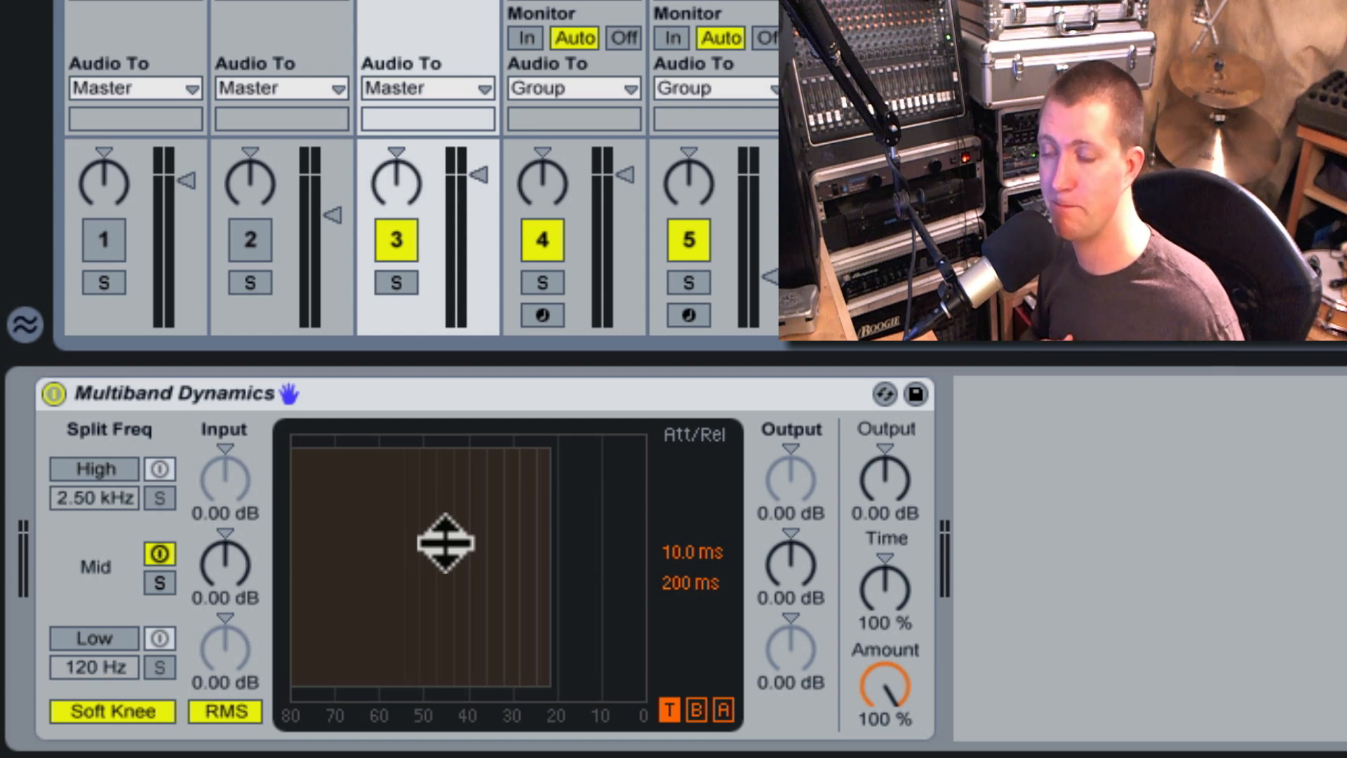
Compare the group's sound during playback with Multiband Dynamics bypassed and re-enabled
left_click(457, 400)
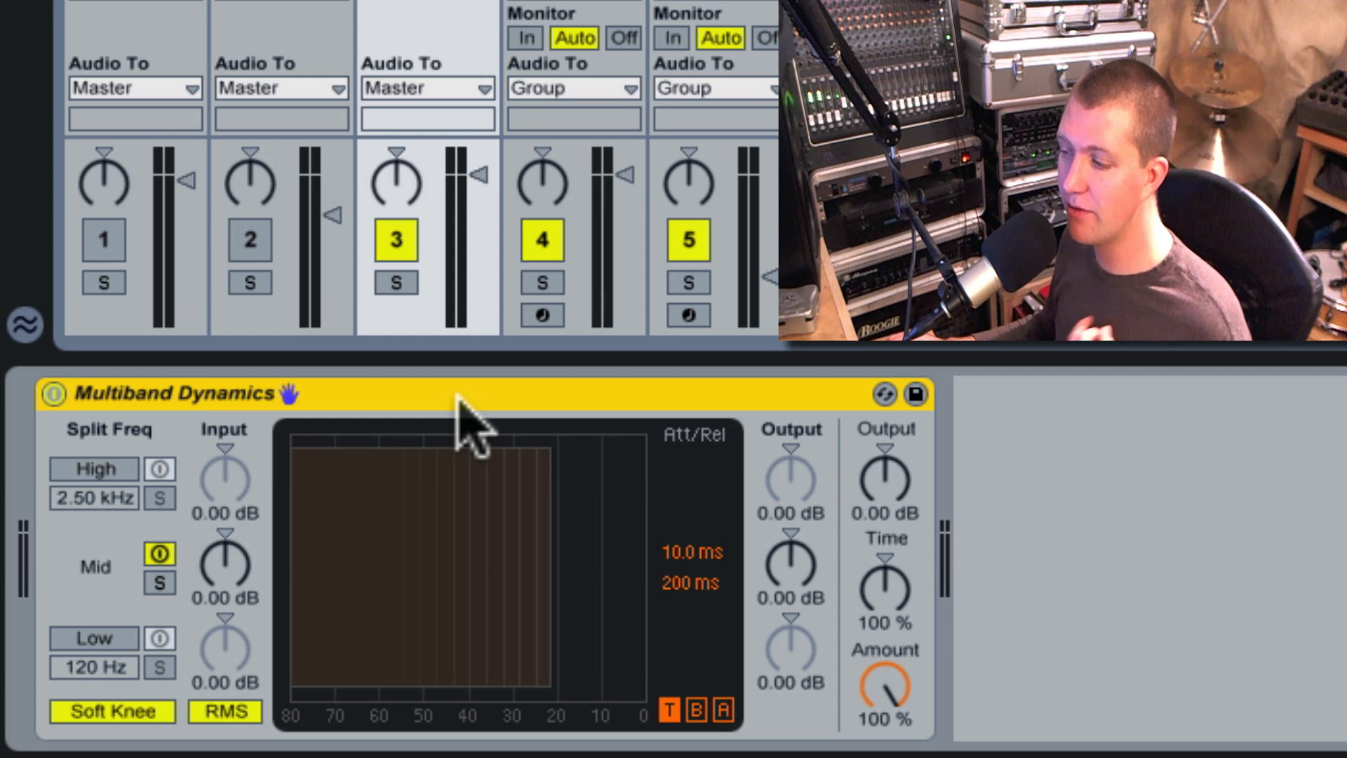
left_click(53, 394)
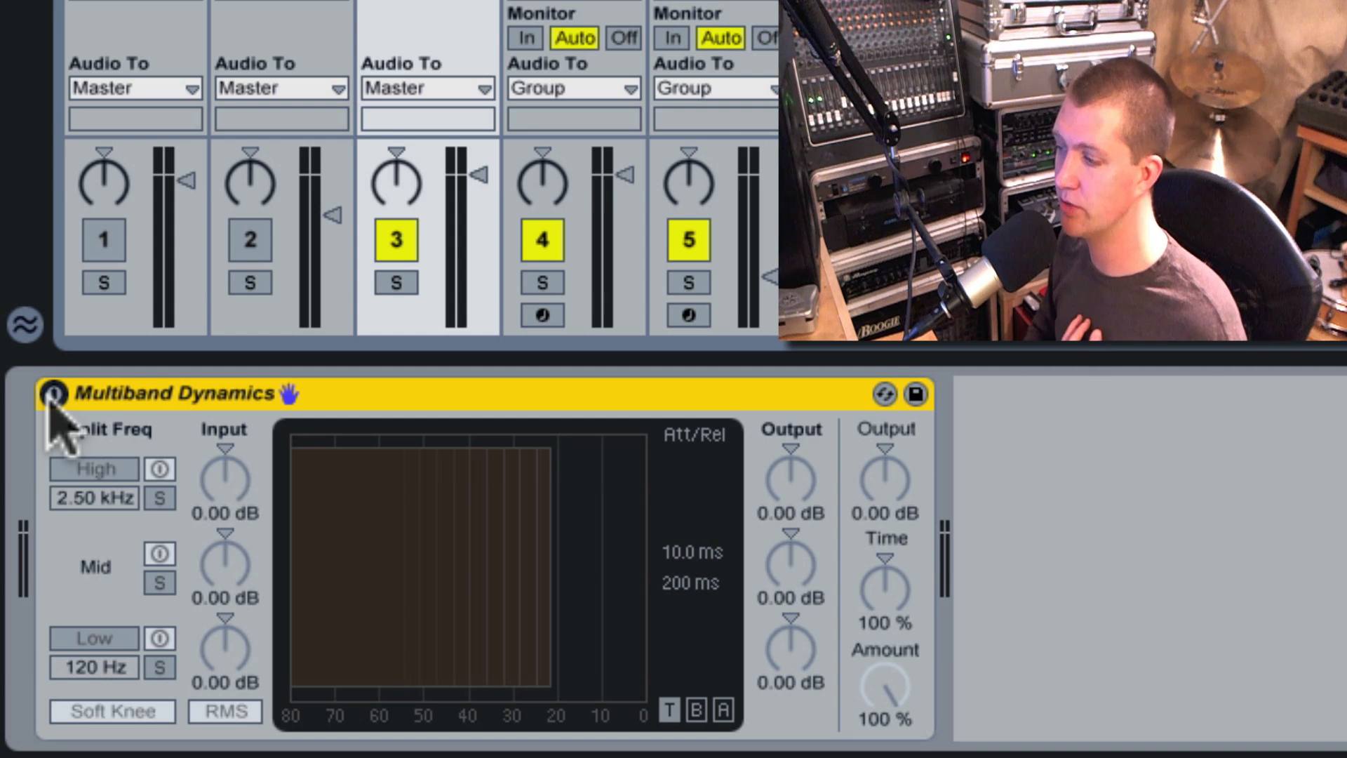
key("space")
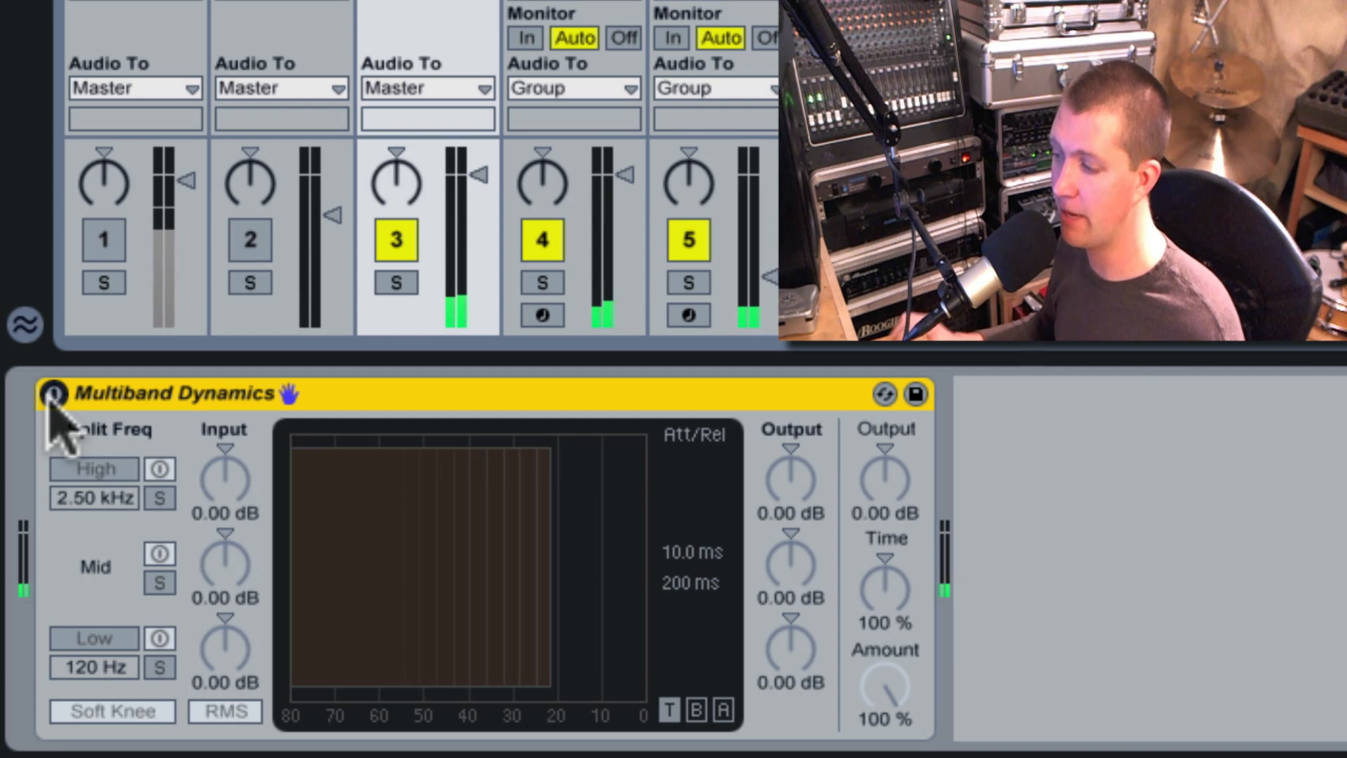
left_click(52, 395)
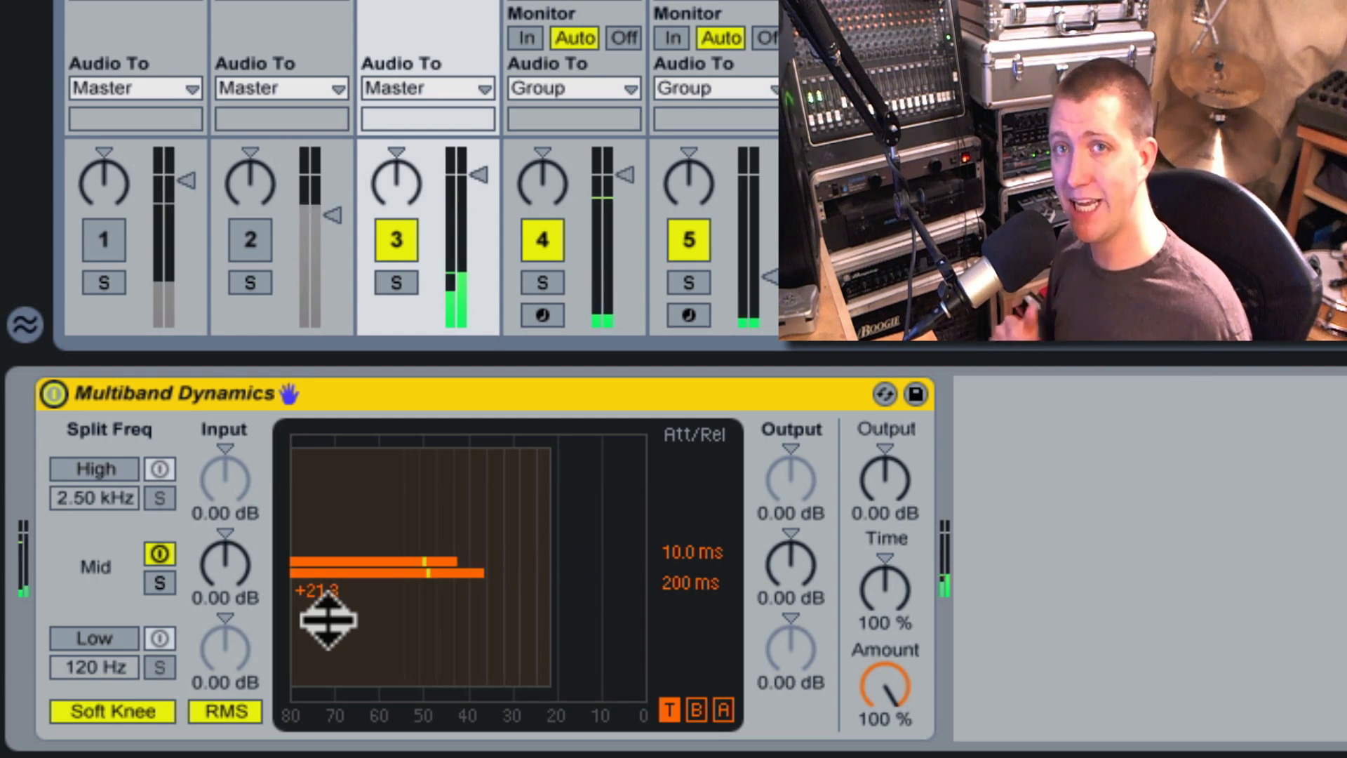
Raise the Mid band's lower threshold to about -7 dB and strengthen its upward compression
left_click_drag(546, 630, 550, 630)
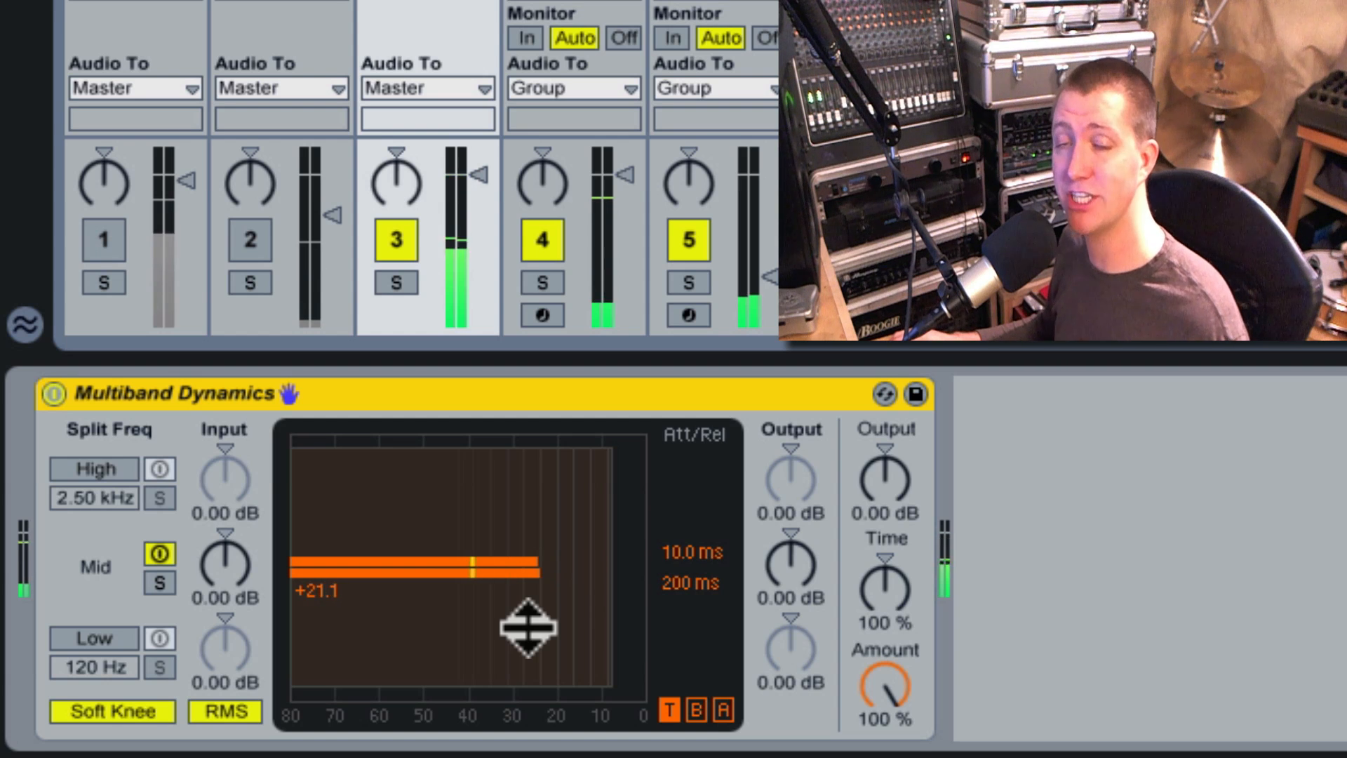
left_click_drag(529, 628, 529, 604)
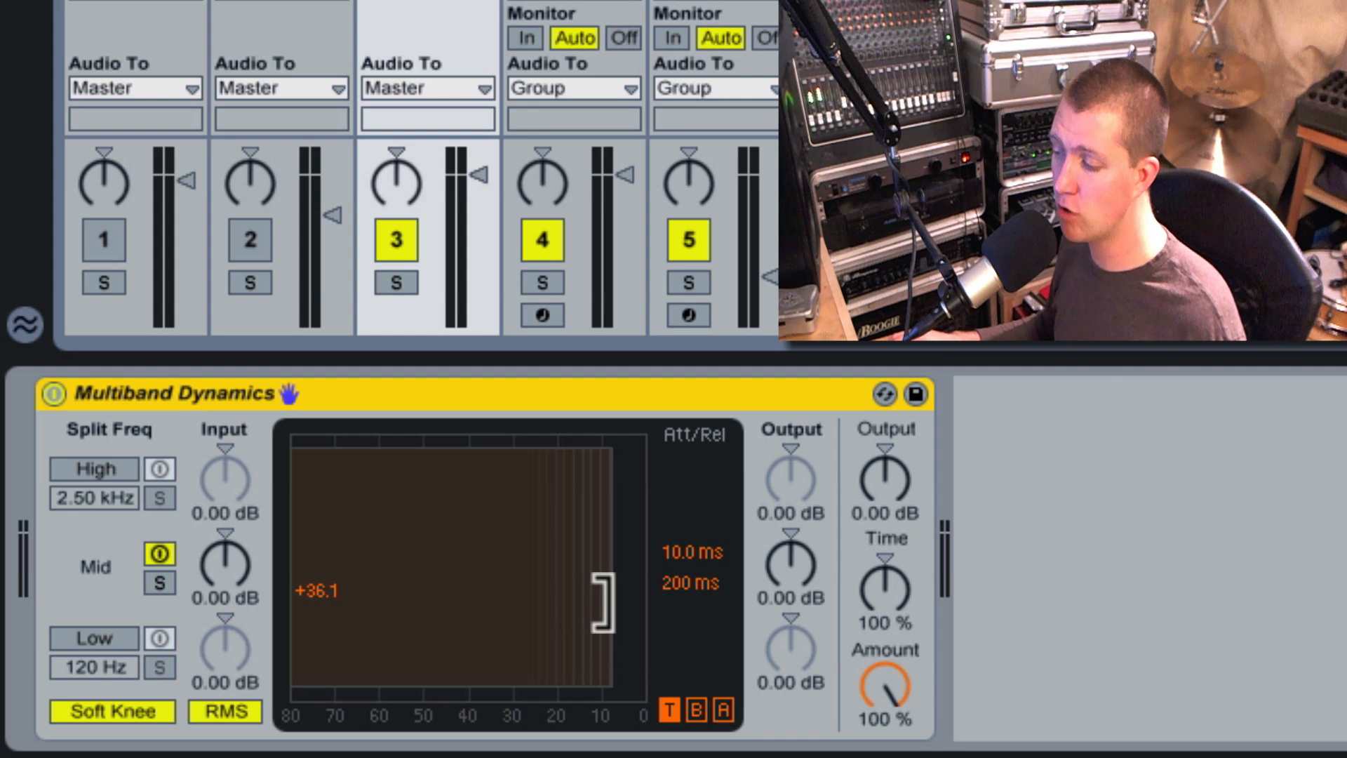
mouse_move(601, 602)
left_mouse_down()
mouse_move(601, 666)
mouse_move(602, 602)
left_mouse_up()
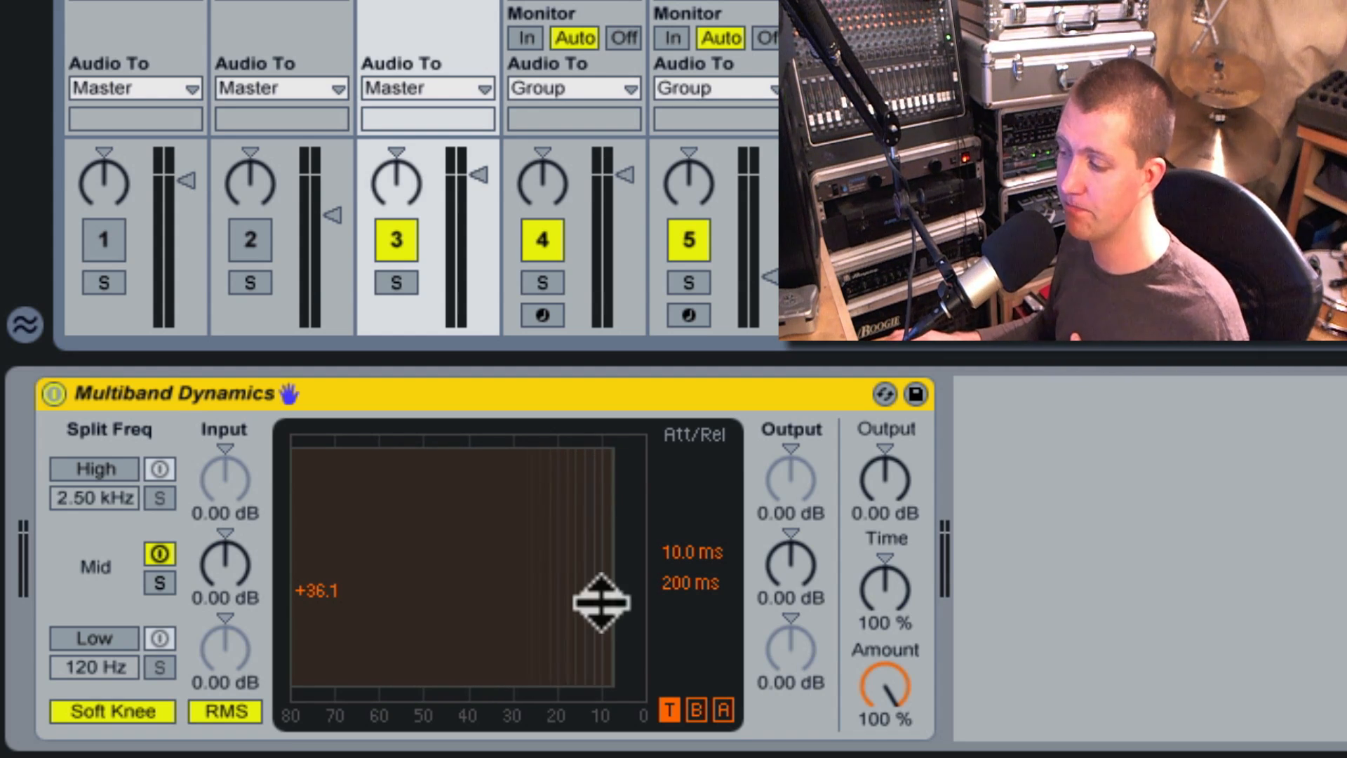
left_click_drag(401, 564, 401, 544)
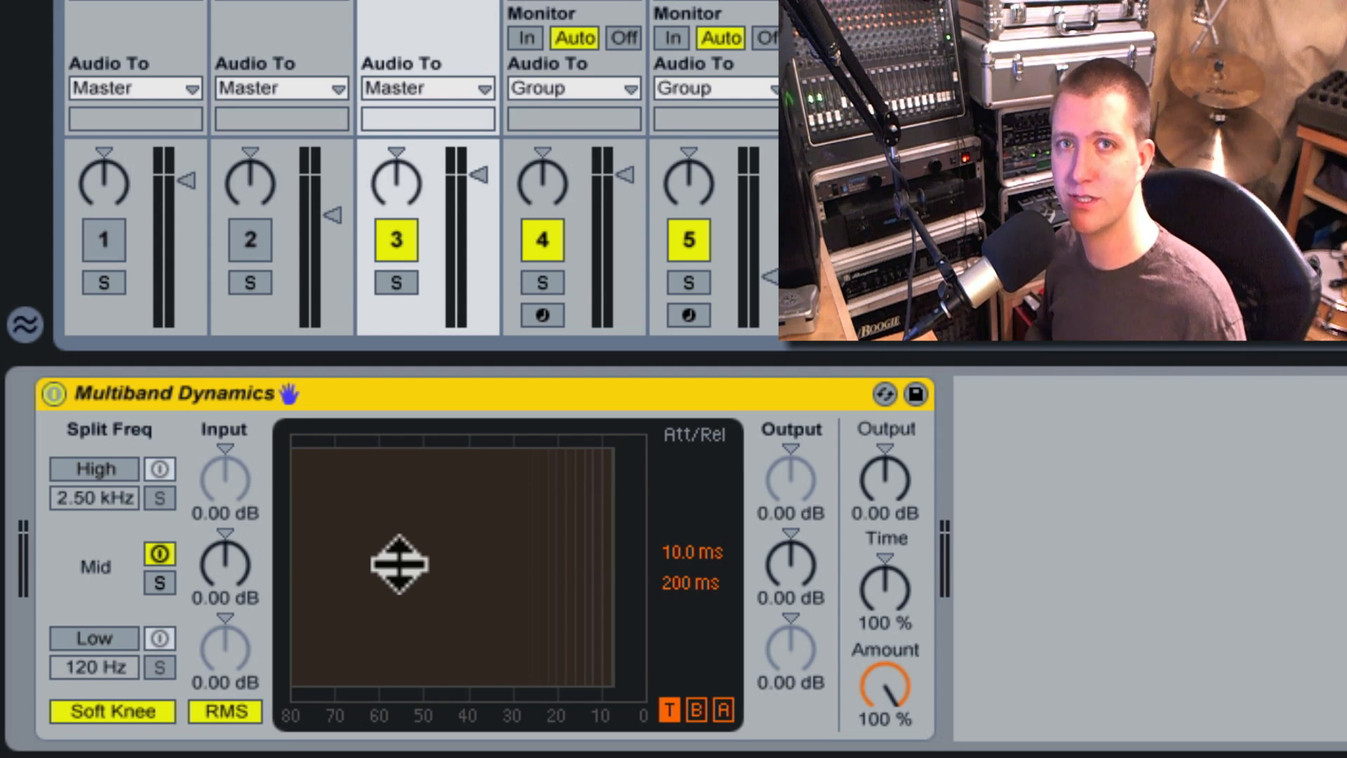
Re-enable the Low band with both of its dynamics ranges cleared and set its split frequency to 85.2 Hz
left_click(92, 639)
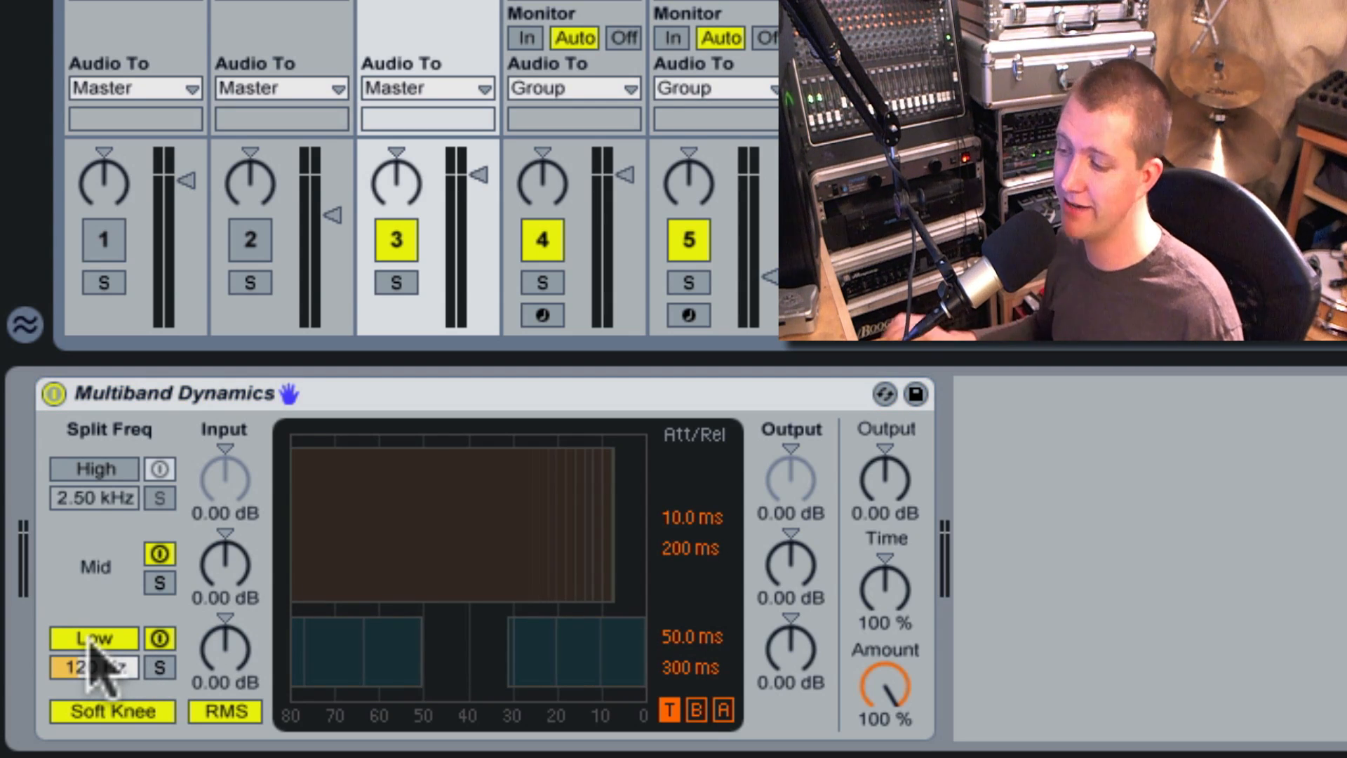
left_click_drag(385, 653, 385, 702)
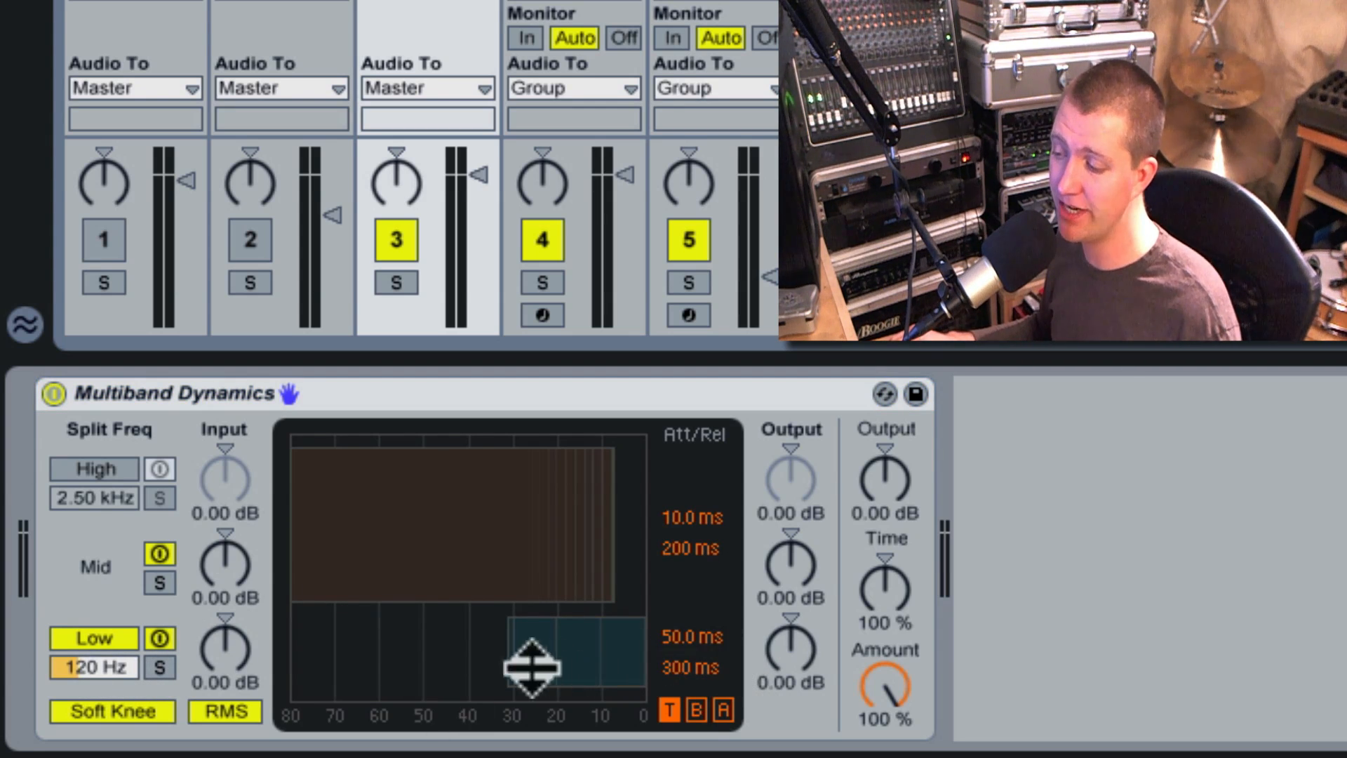
left_click_drag(529, 668, 529, 709)
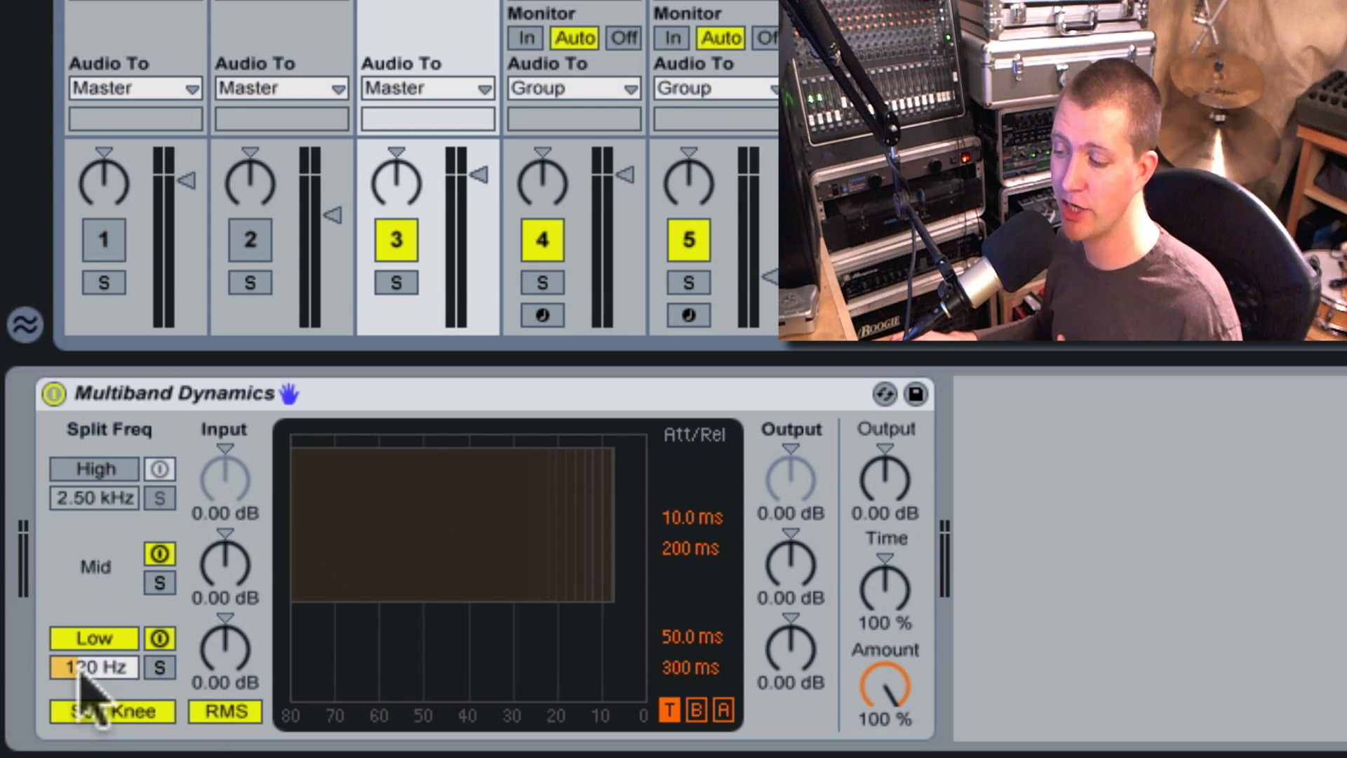
left_click_drag(77, 668, 77, 691)
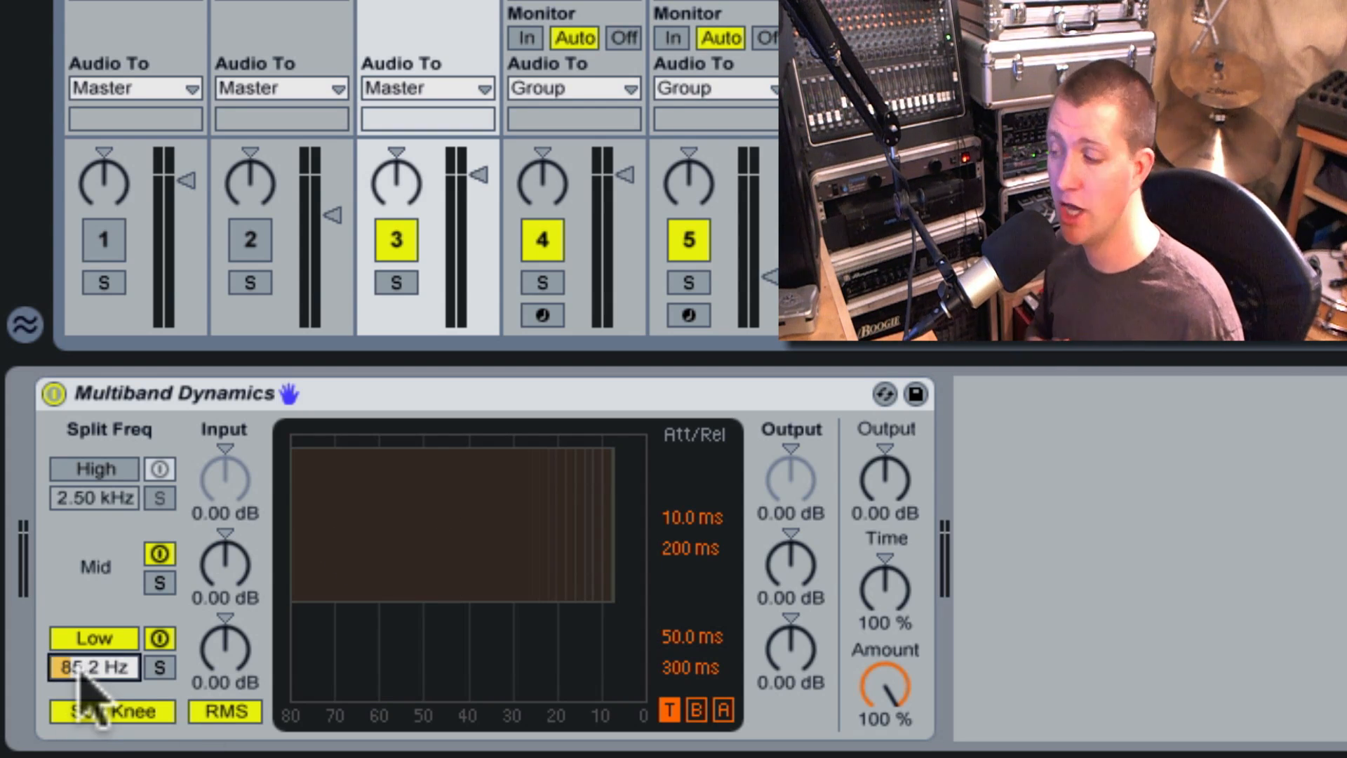
Start playback and activate tracks 1 and 2 to hear them with the compressed group
key("space")
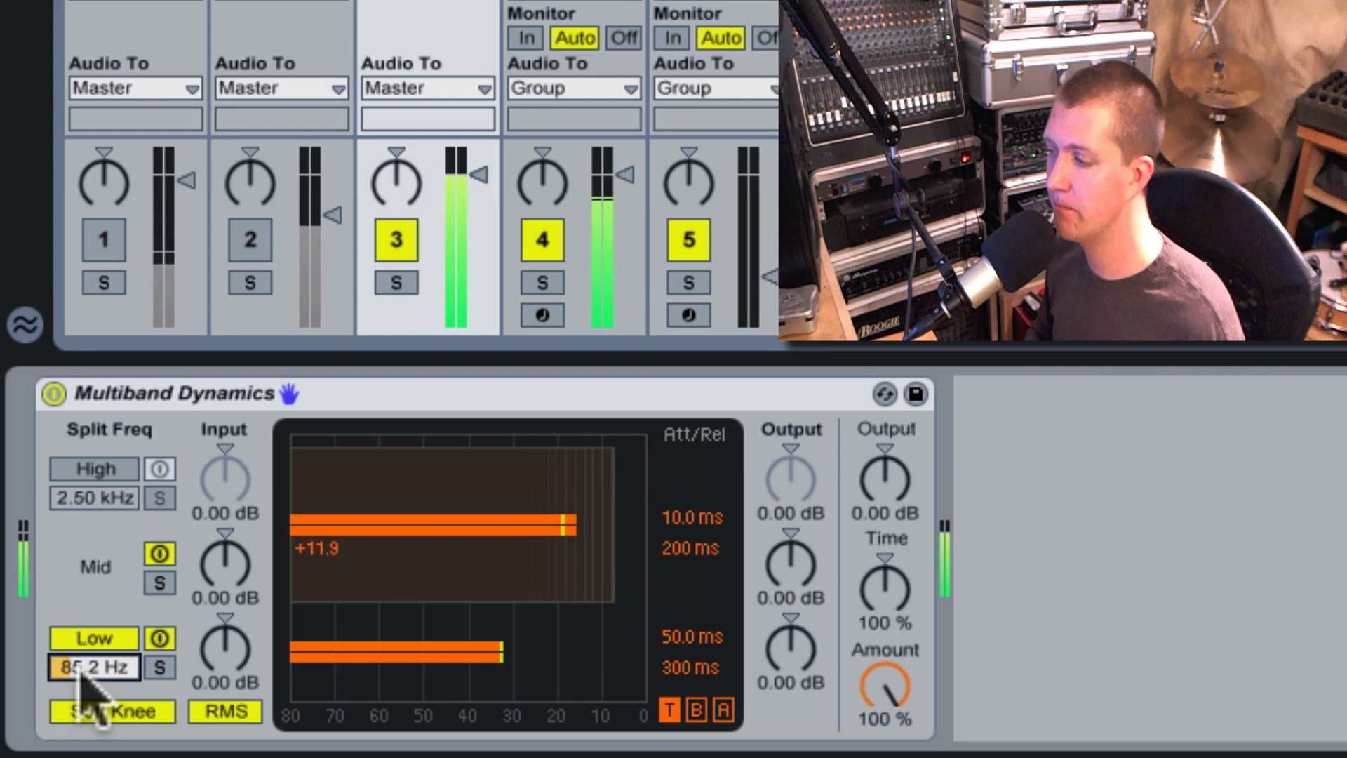
left_click(250, 240)
left_click(104, 239)
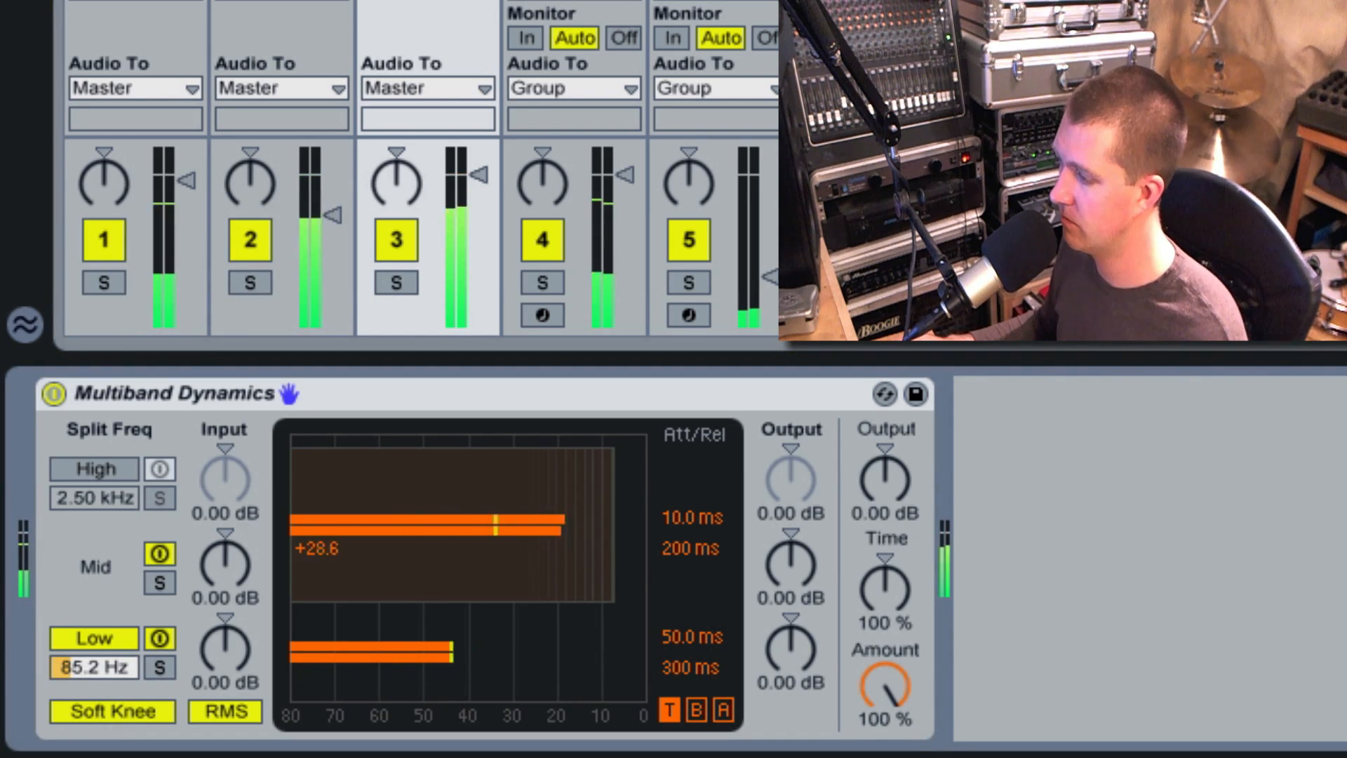